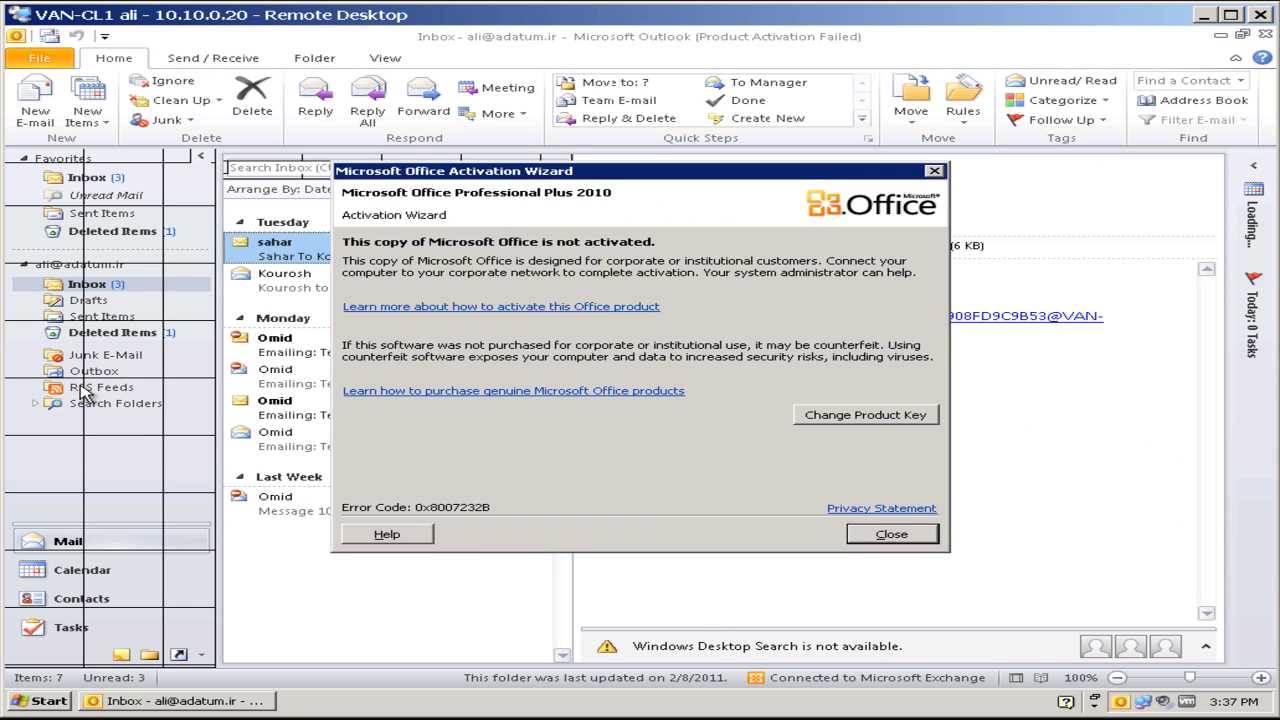
Step: Close the Office activation wizard and view the actions available for the newest Inbox message
click(870, 536)
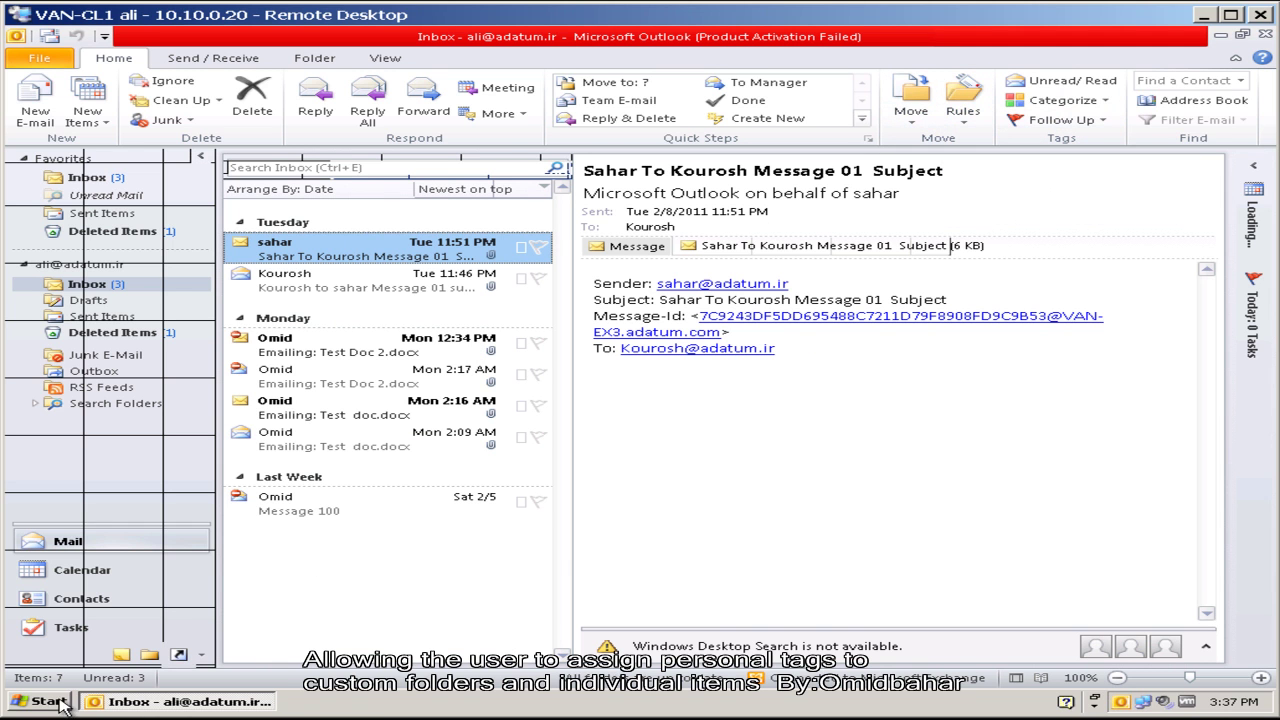
right_click(344, 251)
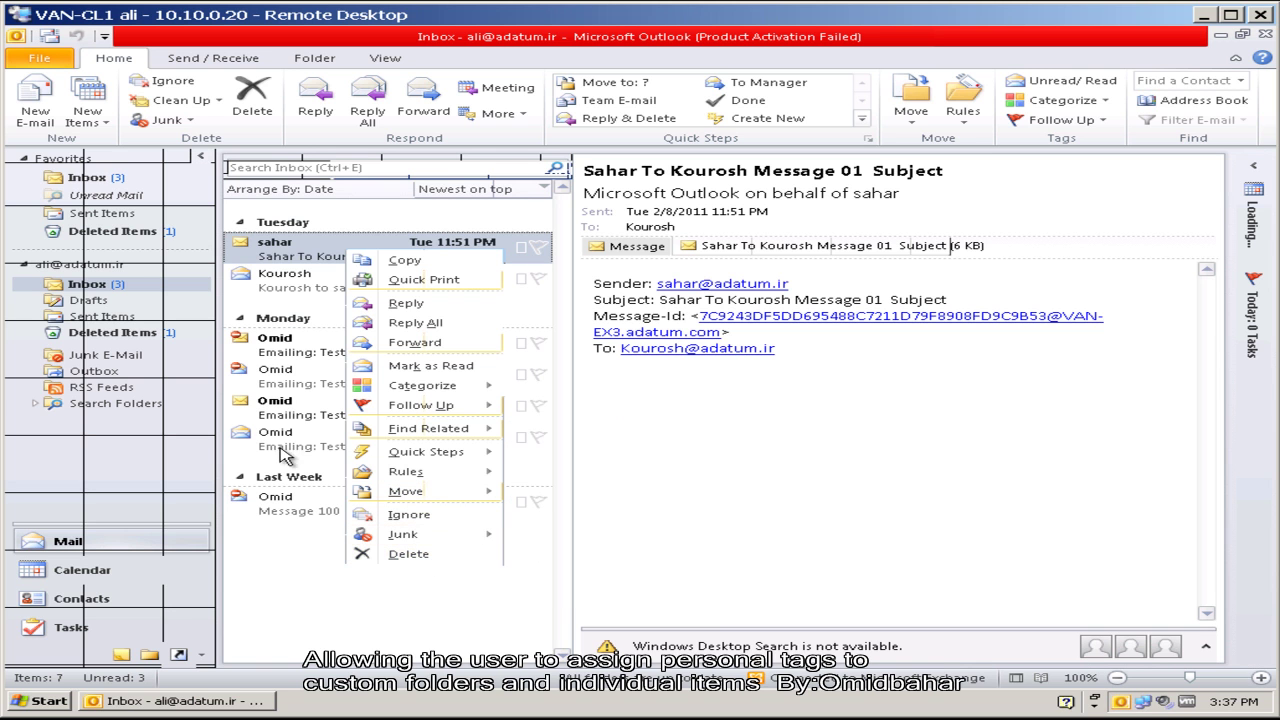
Step: Create a mail folder named "My Private Folder" directly under the mailbox root
click(80, 266)
right_click(82, 266)
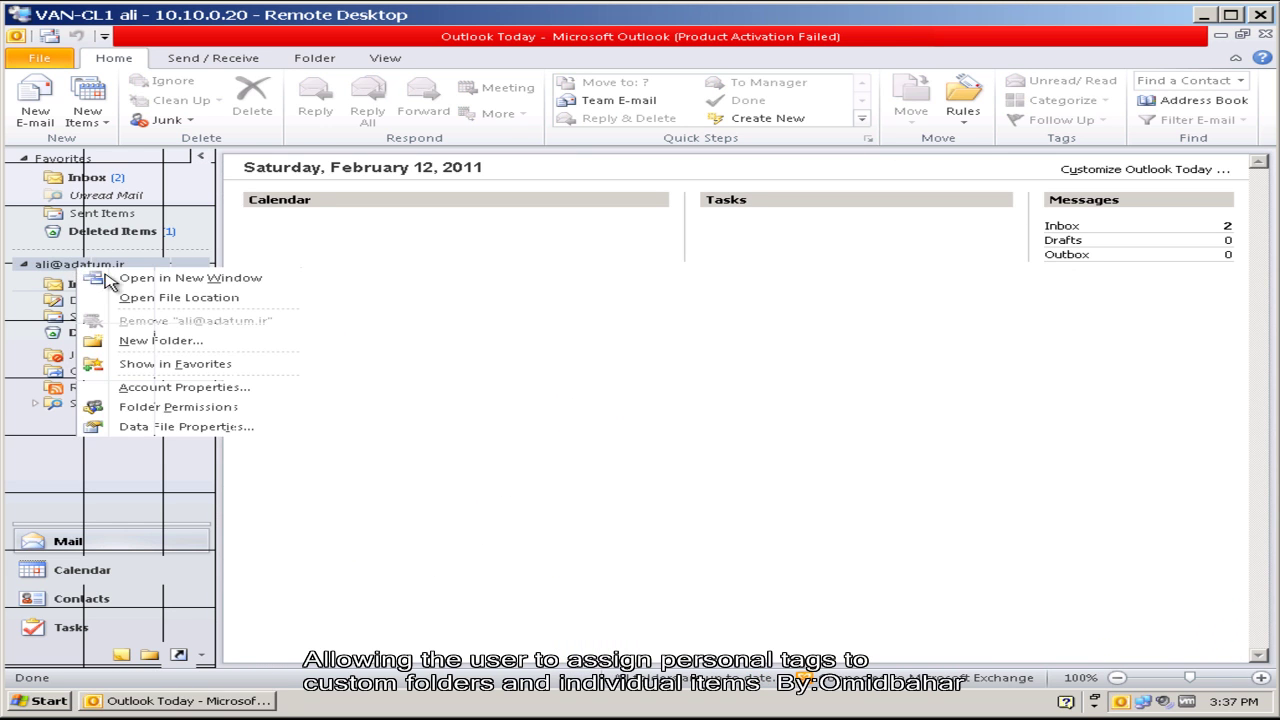
click(156, 342)
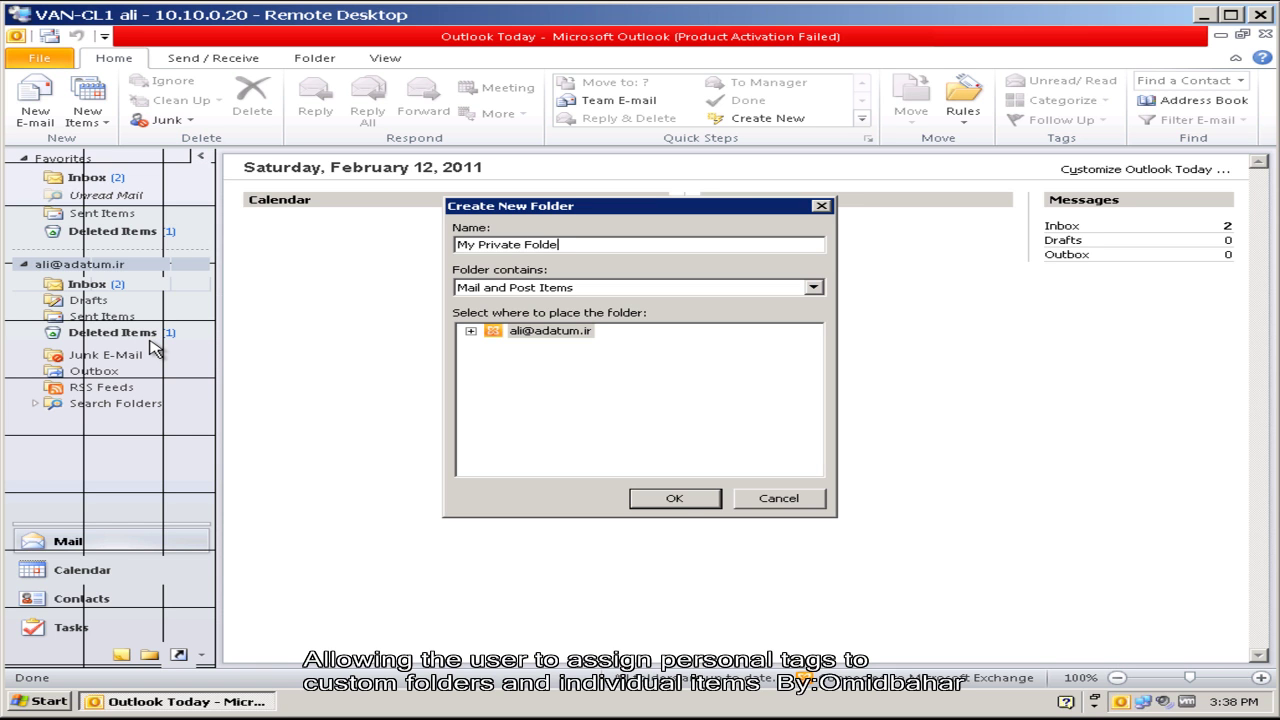
click(663, 498)
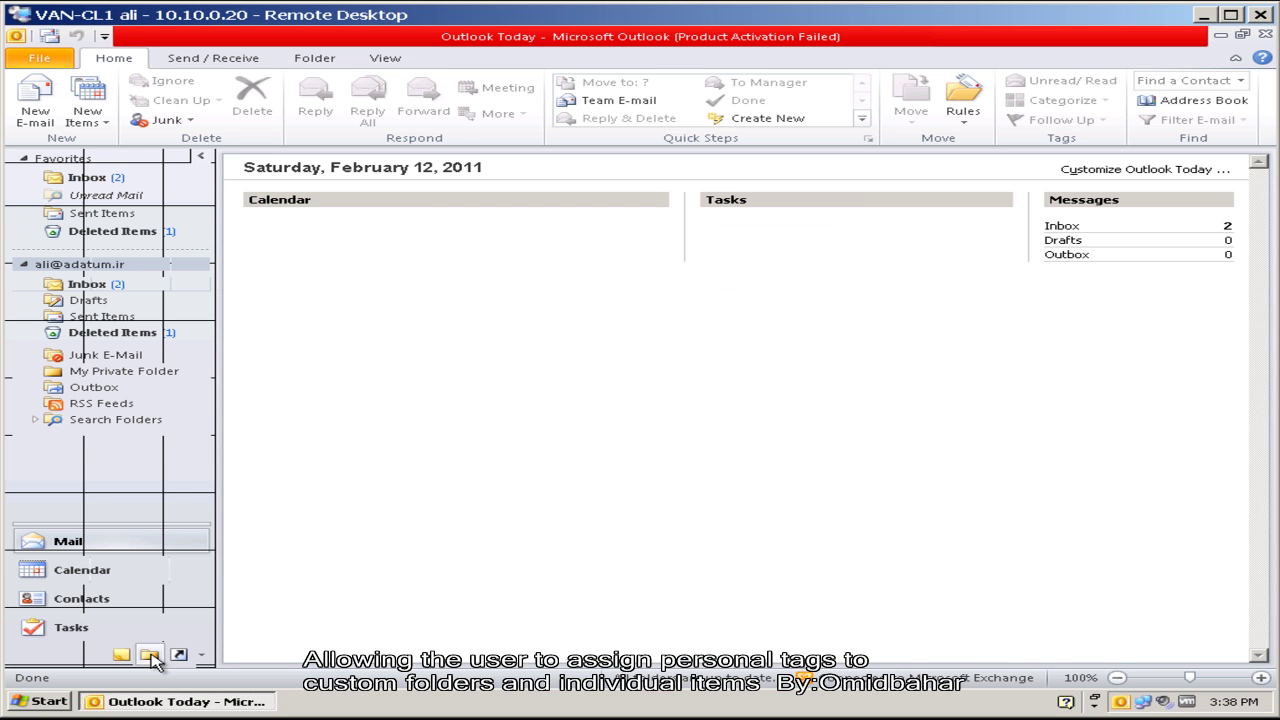
Step: In the full folder list, check the properties of My Private Folder and the actions offered for an Inbox message
click(150, 654)
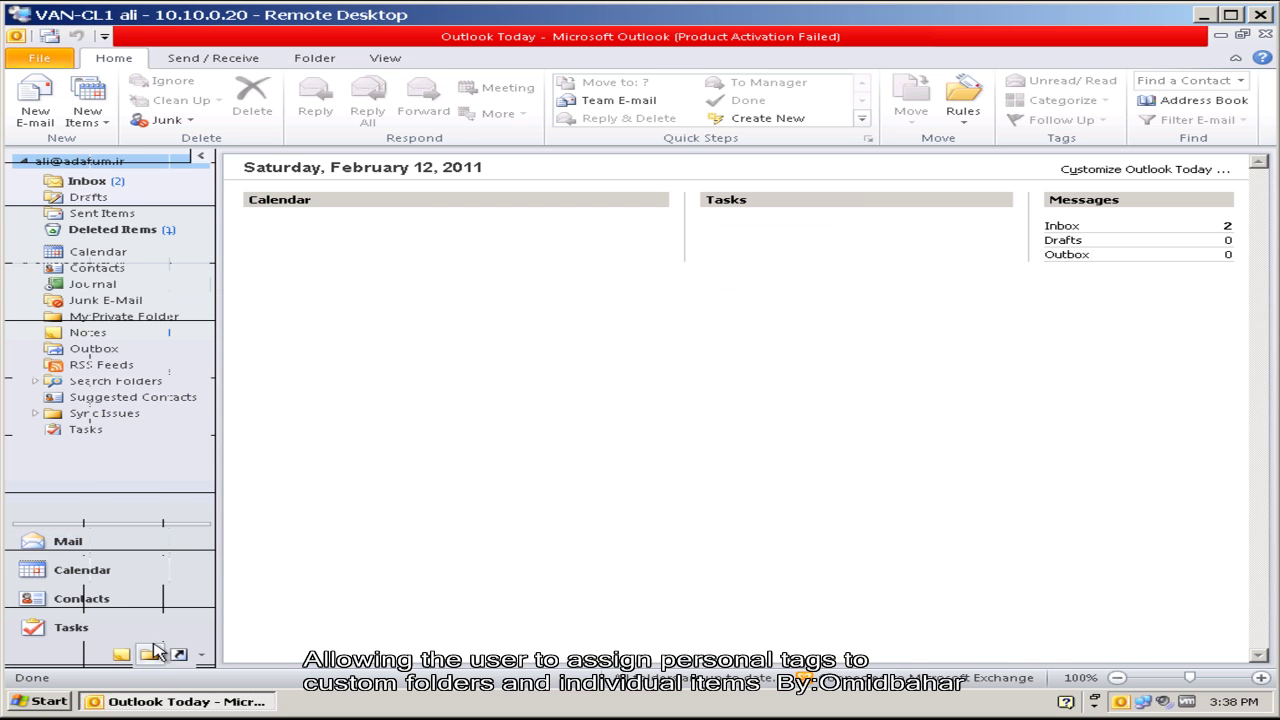
click(106, 318)
right_click(106, 320)
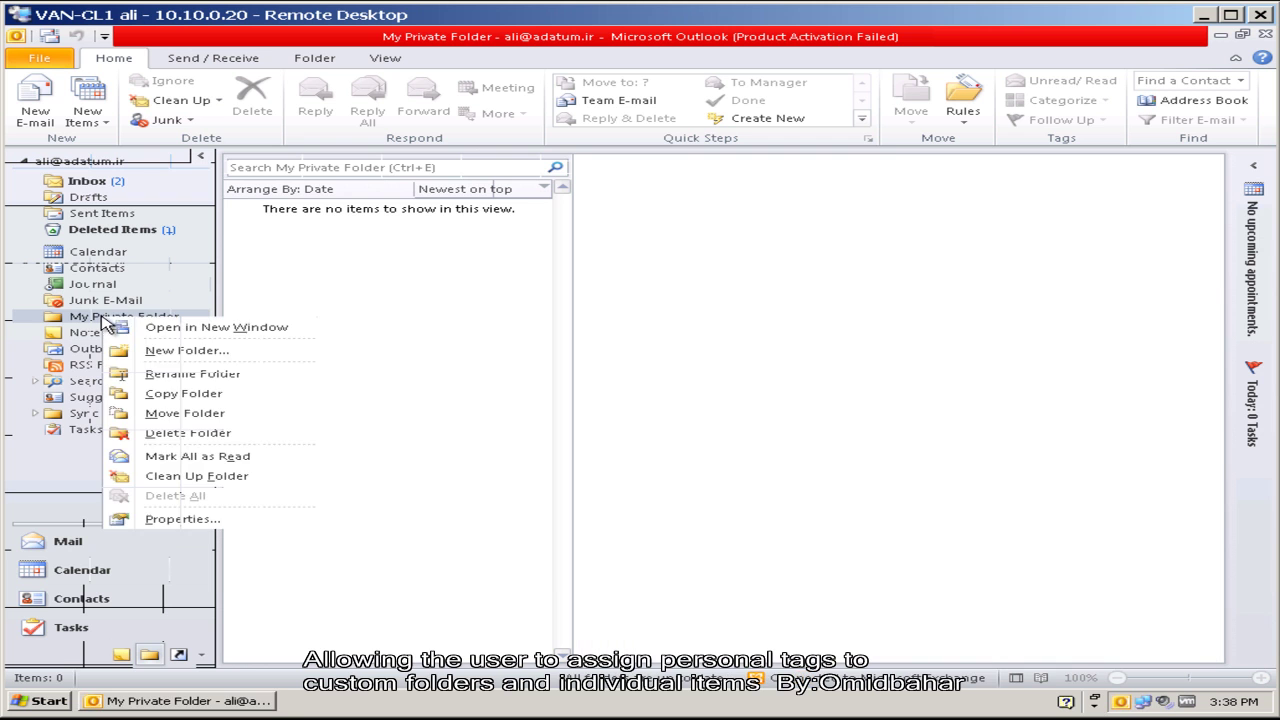
click(195, 518)
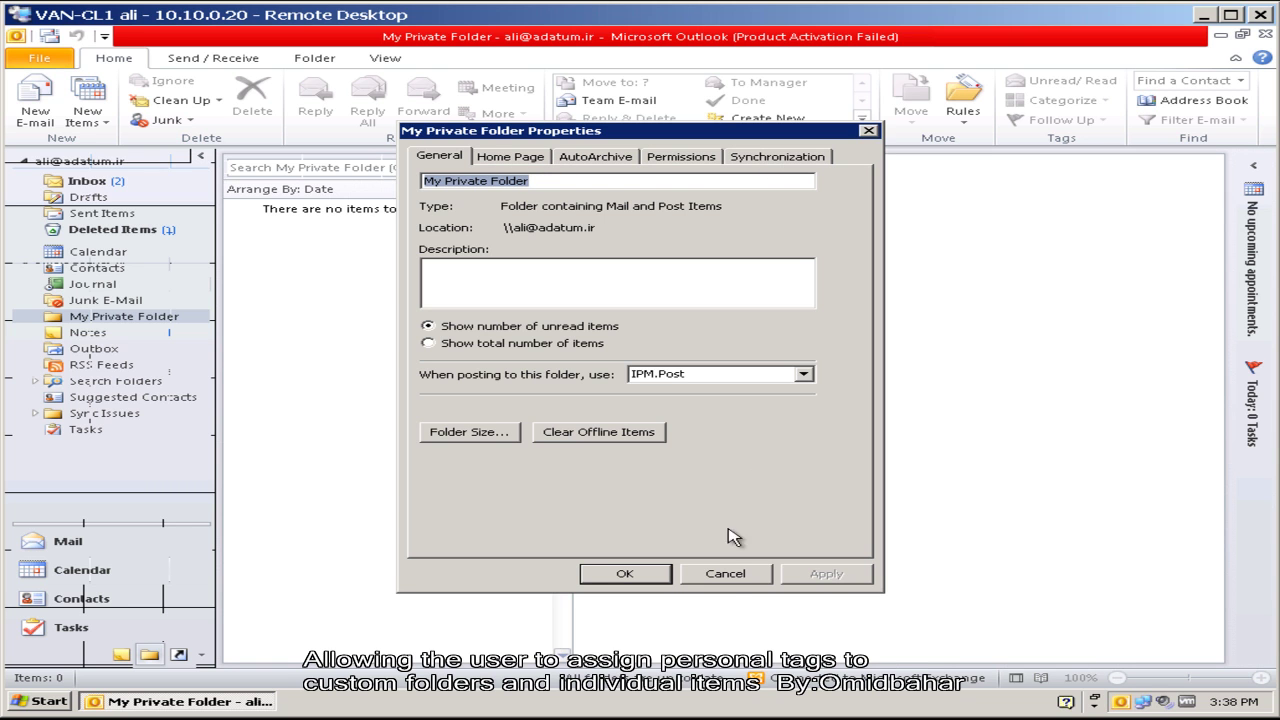
click(719, 576)
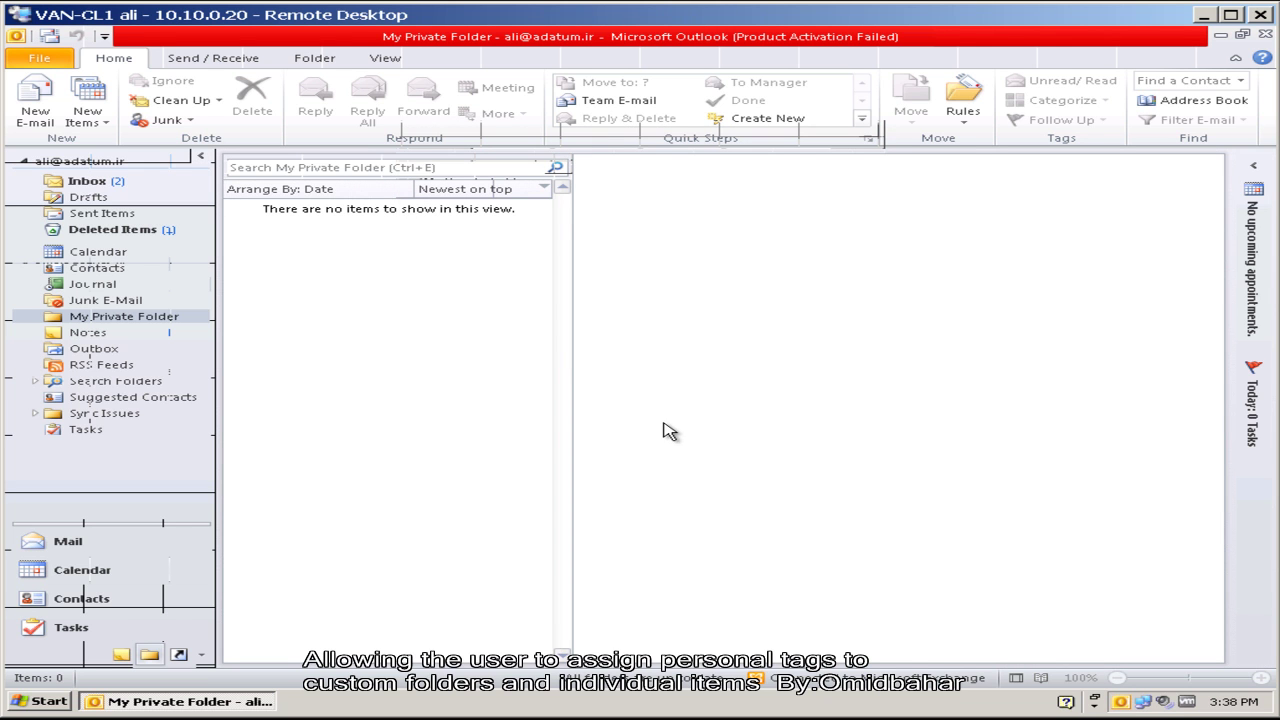
click(87, 184)
right_click(298, 252)
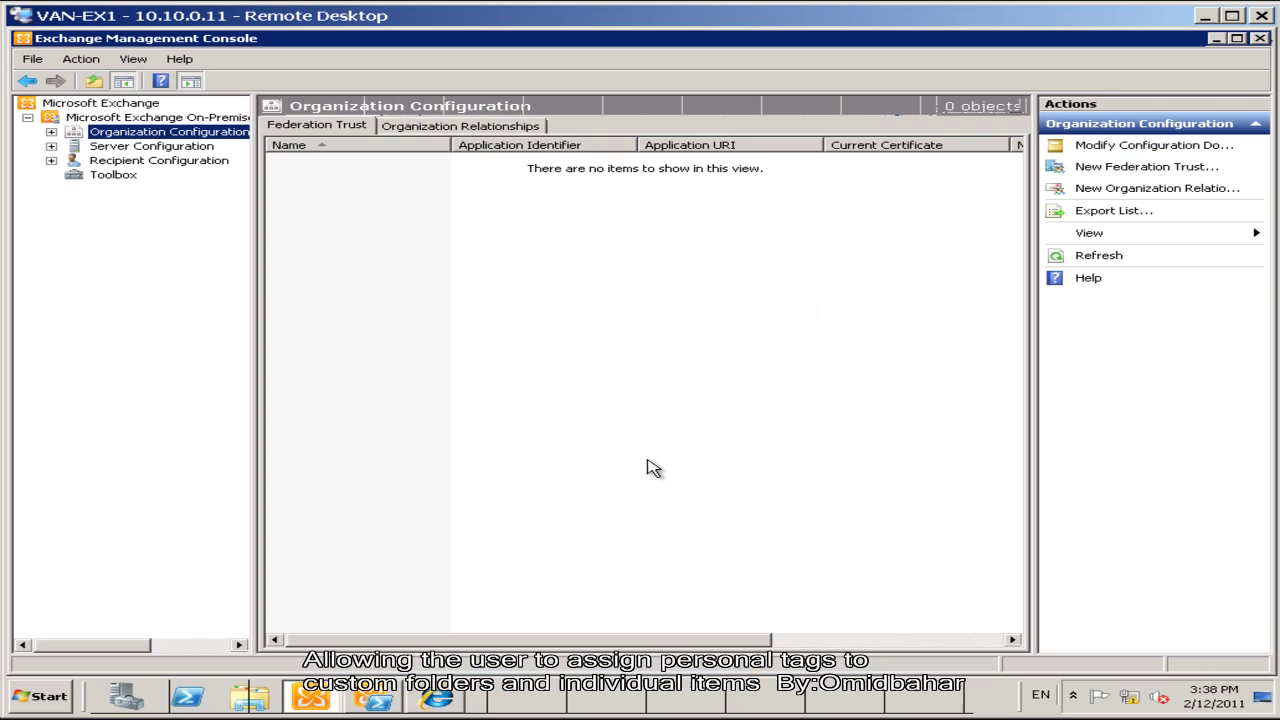
Step: Switch to Exchange Management Console and review the organization's mailbox retention policy tags sorted by type, noting the Personal Folder tags
click(51, 131)
click(122, 147)
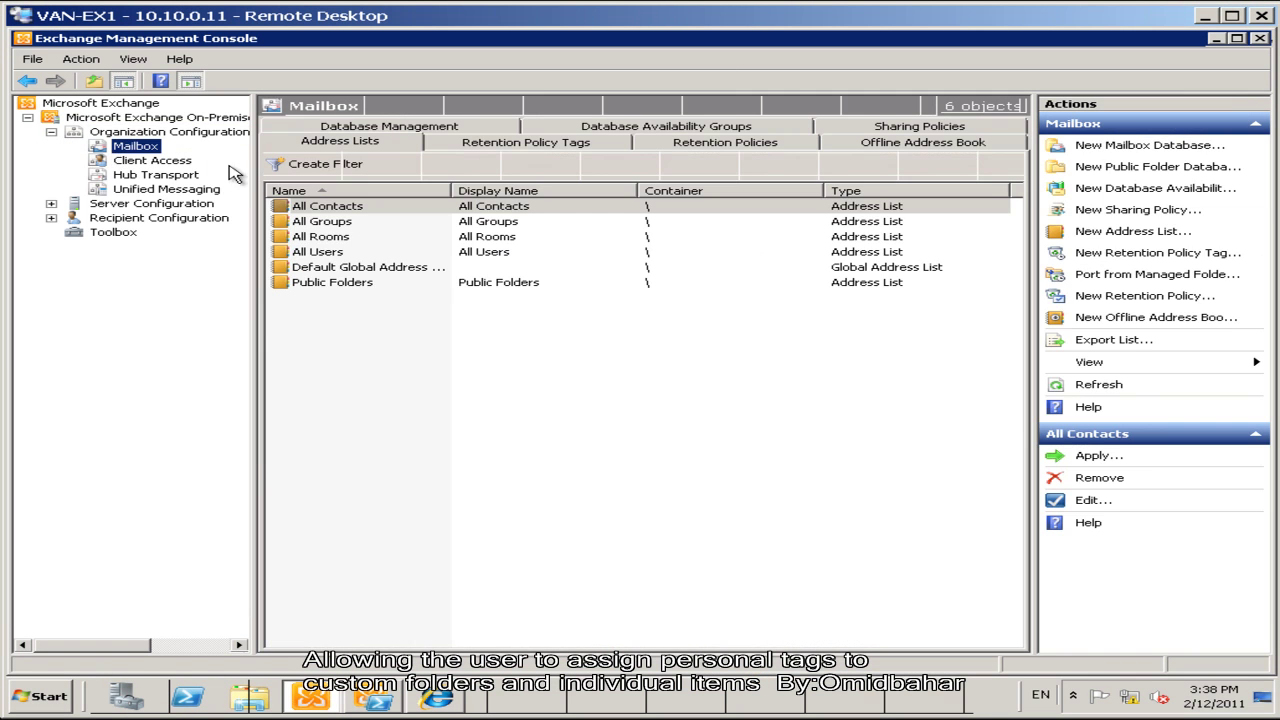
click(518, 146)
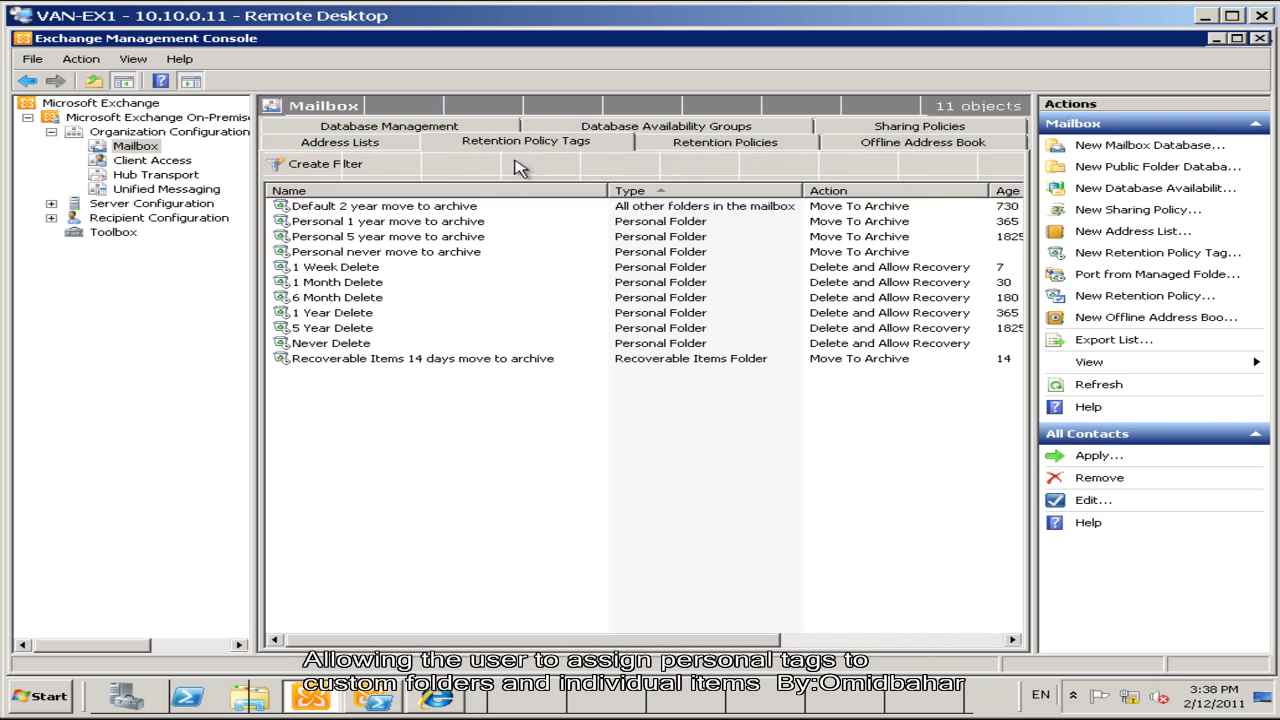
click(675, 193)
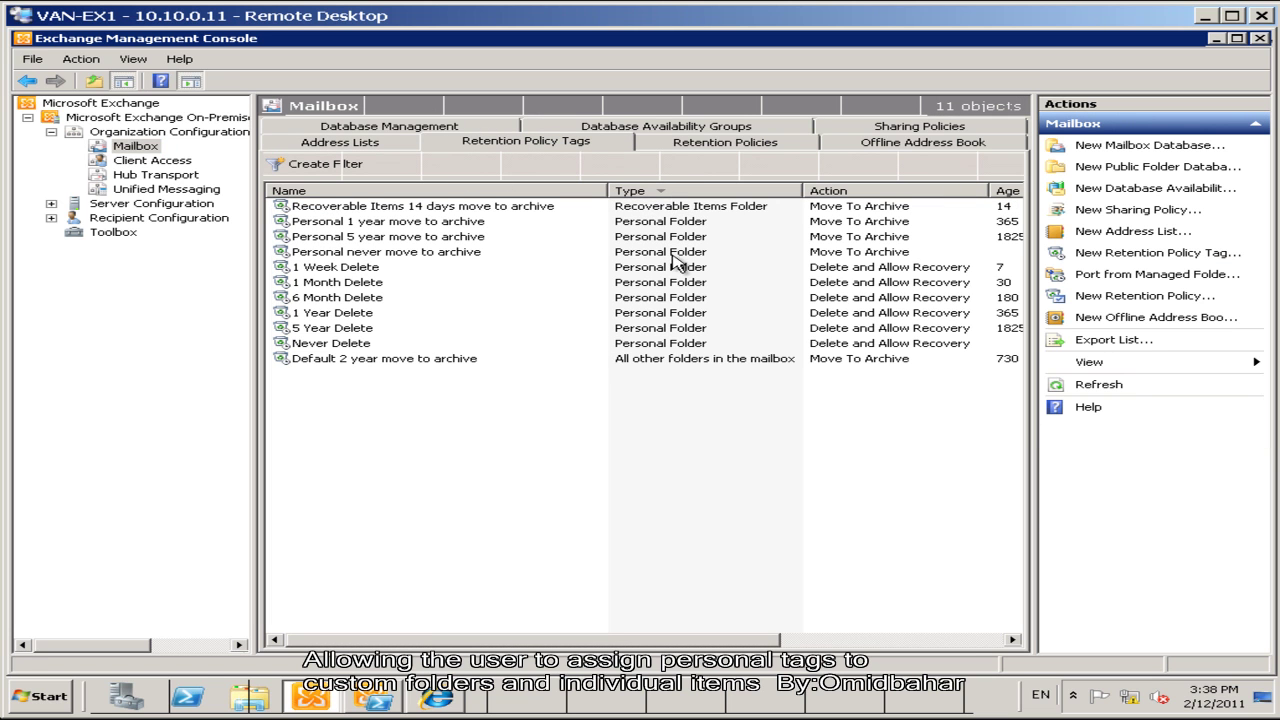
click(673, 344)
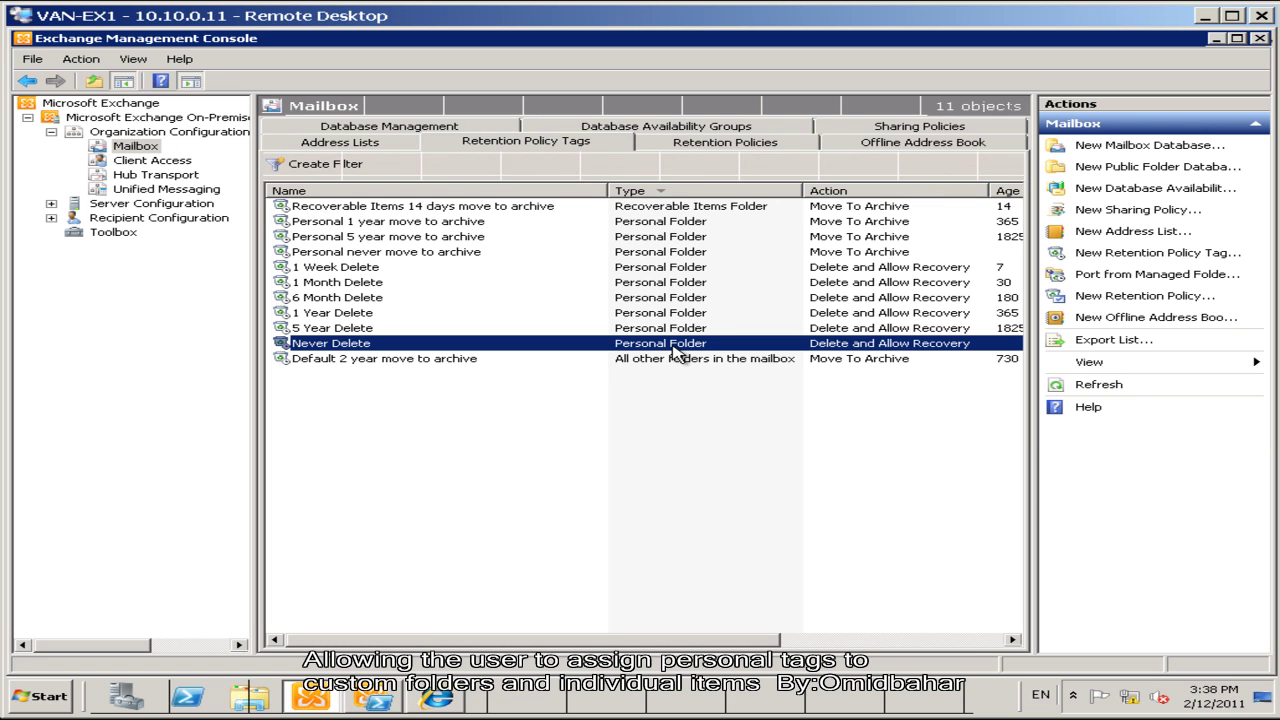
click(686, 223)
click(684, 345)
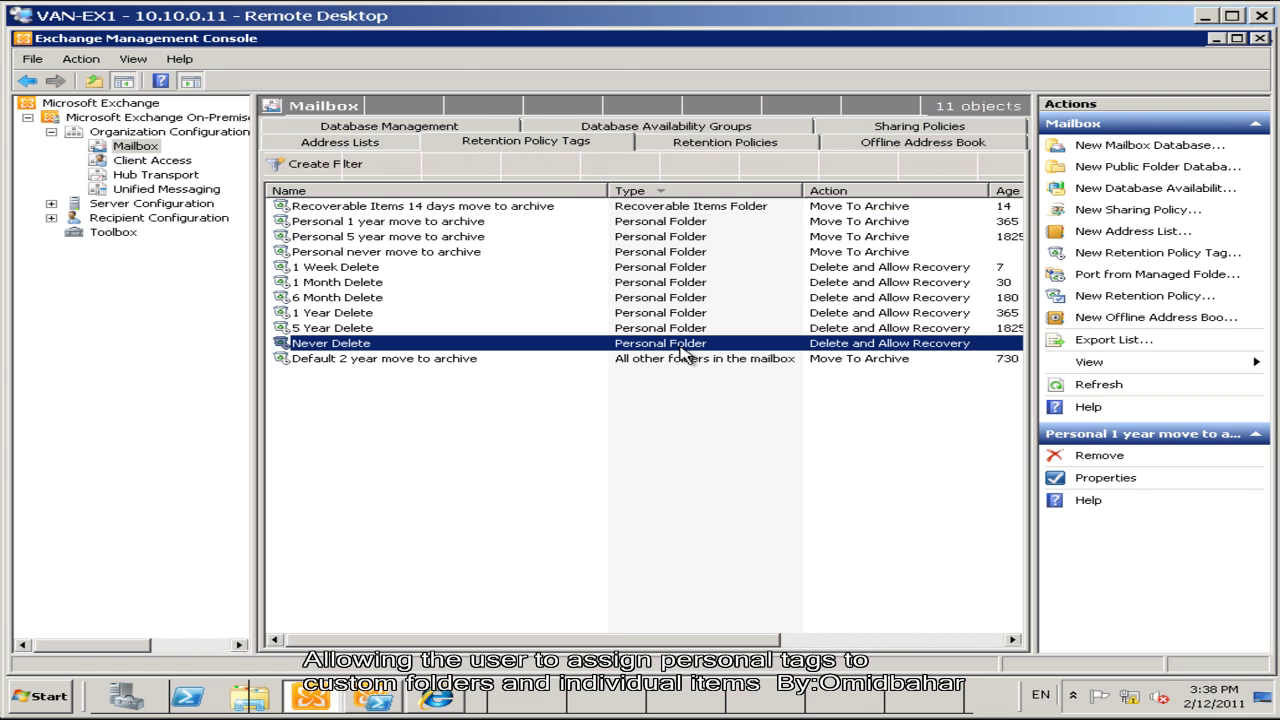
Step: Start a new organization-level retention policy and name it as a test retention policy for the mailbox owner
click(738, 145)
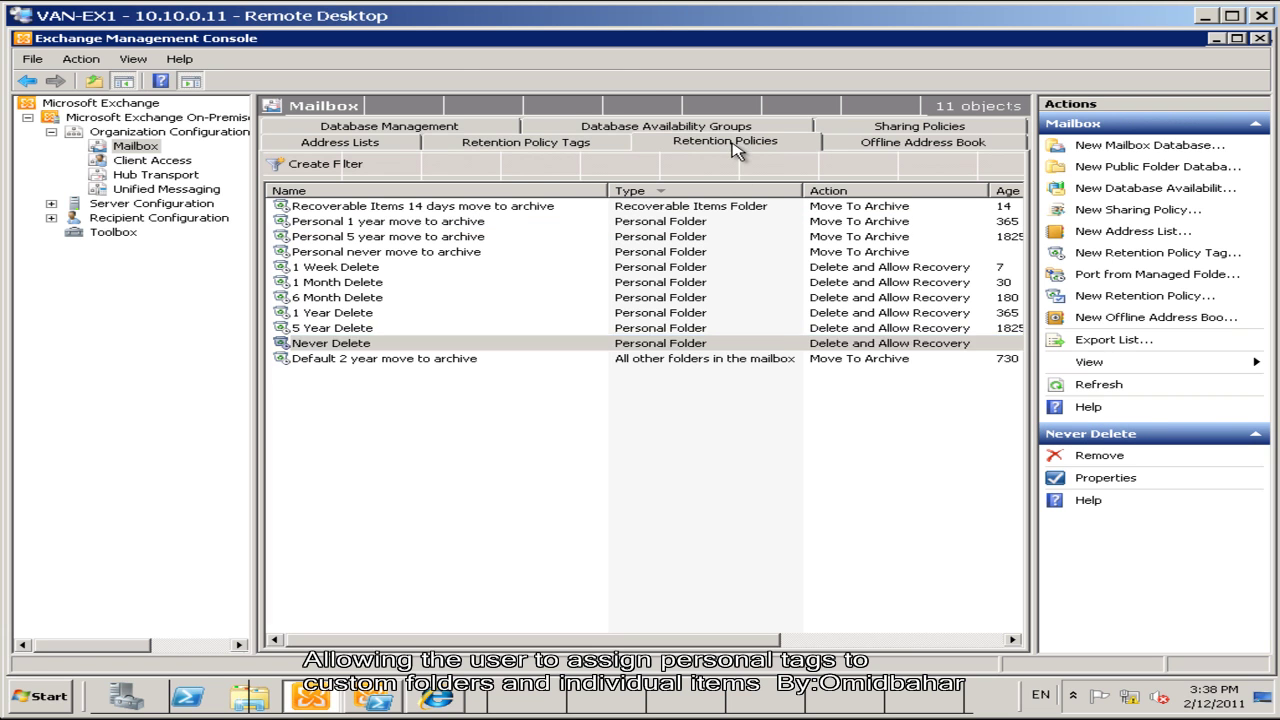
right_click(633, 305)
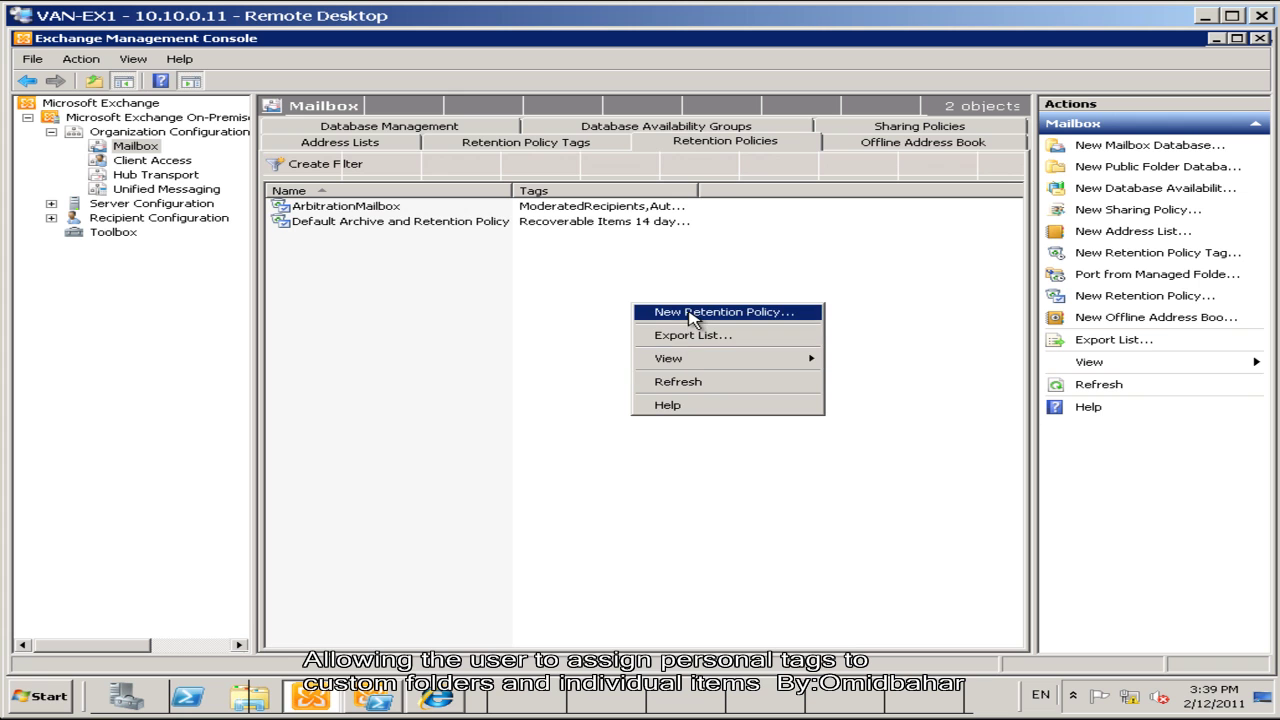
click(690, 312)
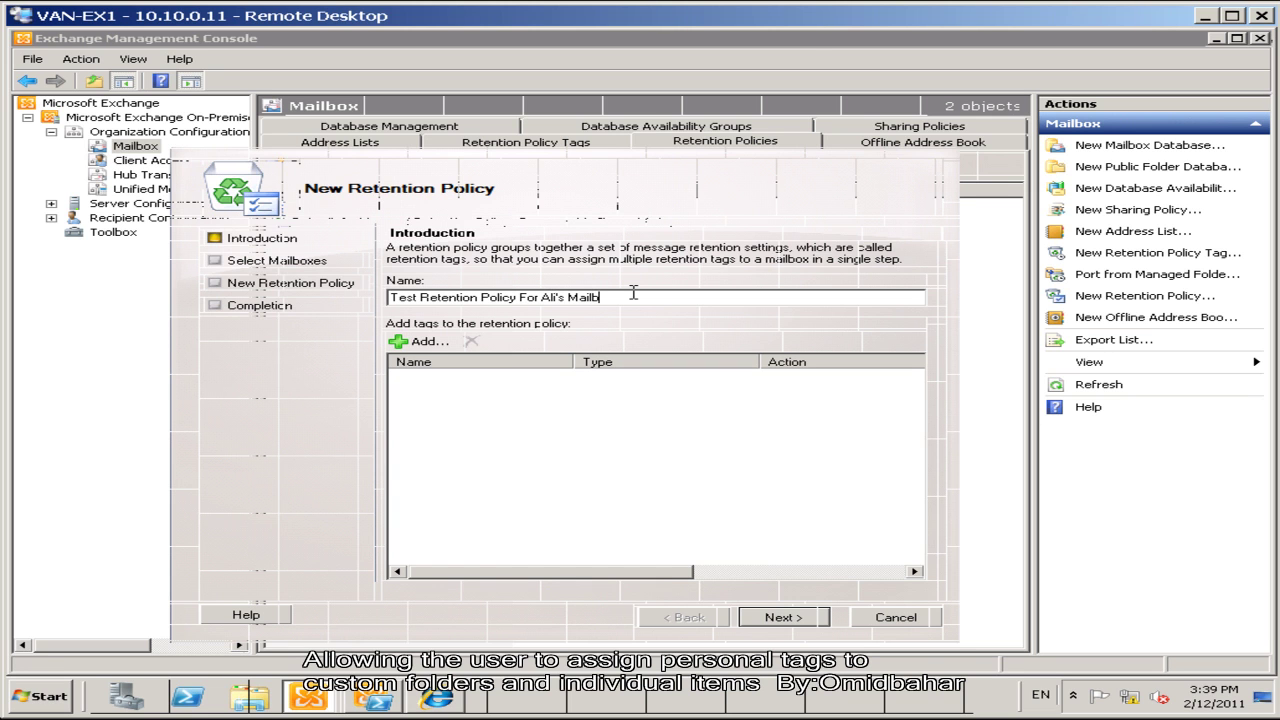
Step: Add all Personal Folder retention tags, from Personal 1 year move to archive through Never Delete, to the new policy
click(422, 341)
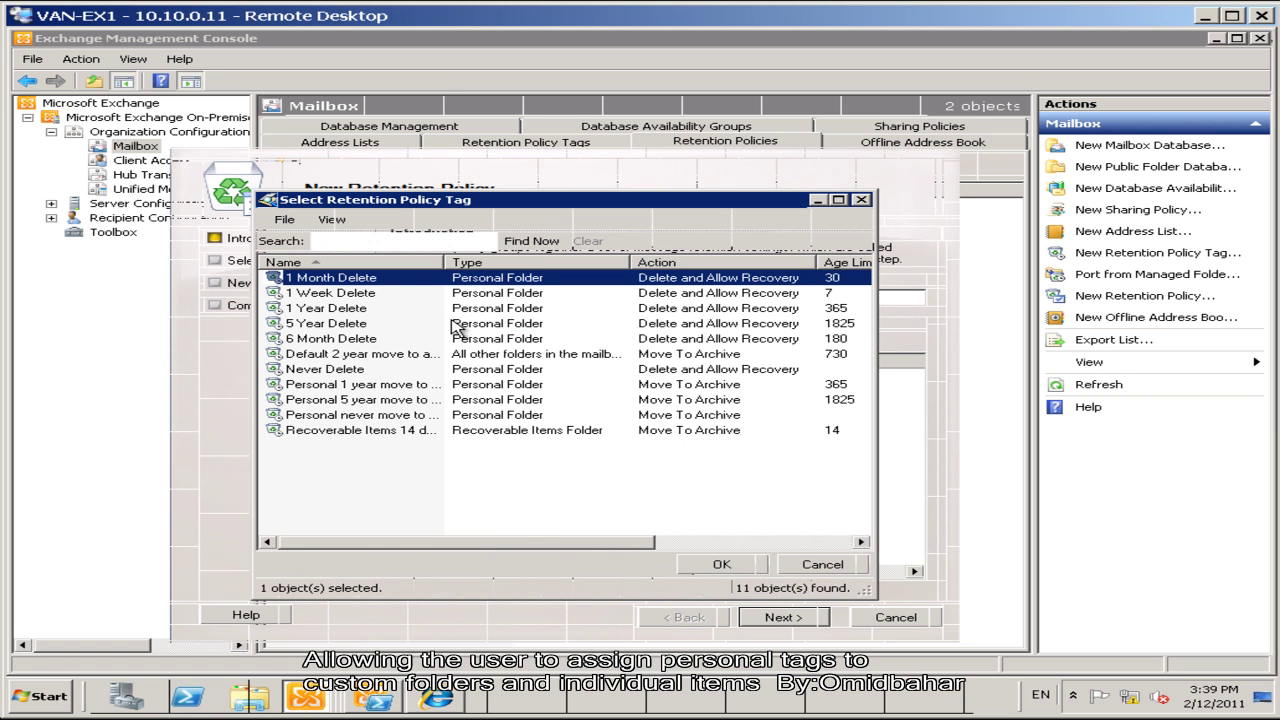
click(510, 264)
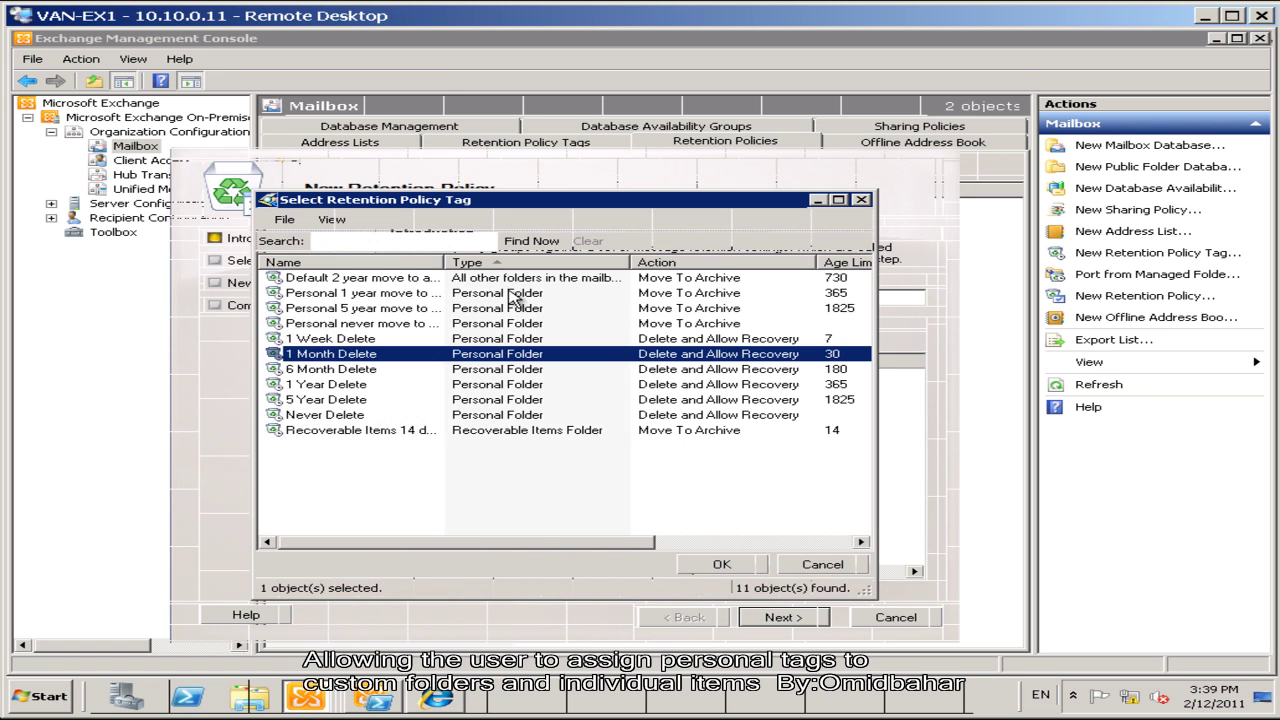
click(515, 295)
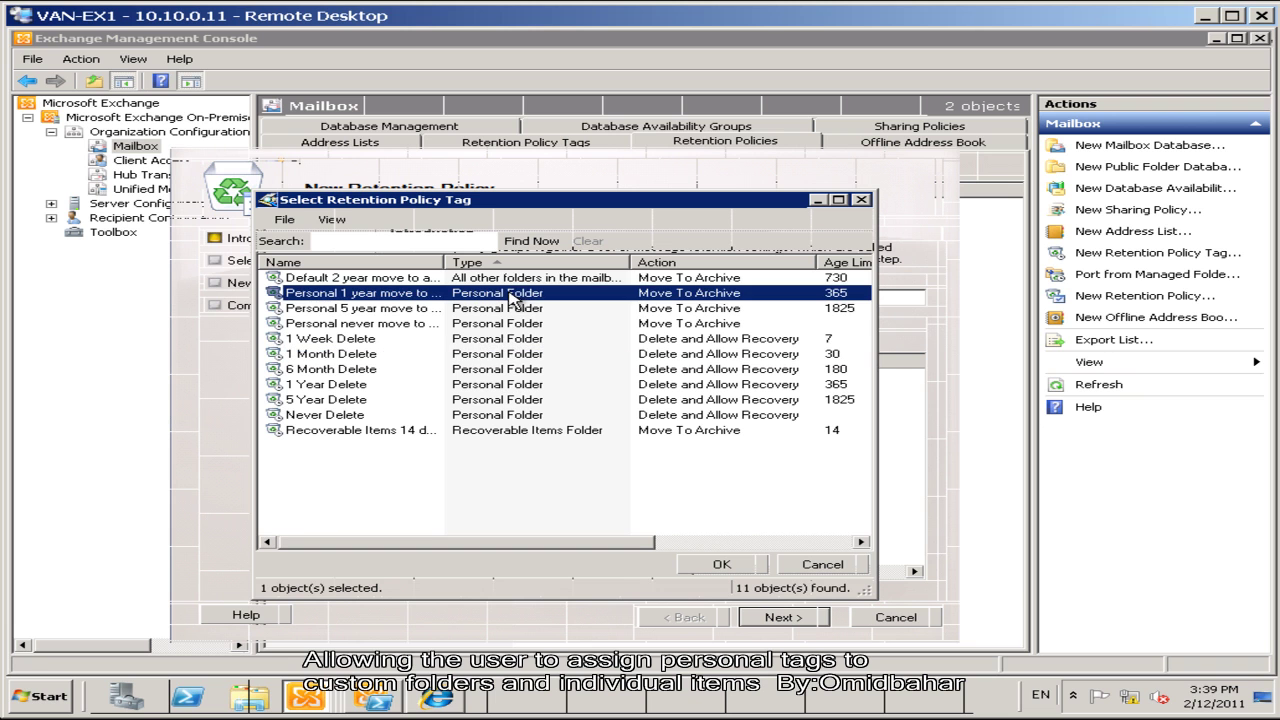
shift+click(512, 406)
shift+click(515, 418)
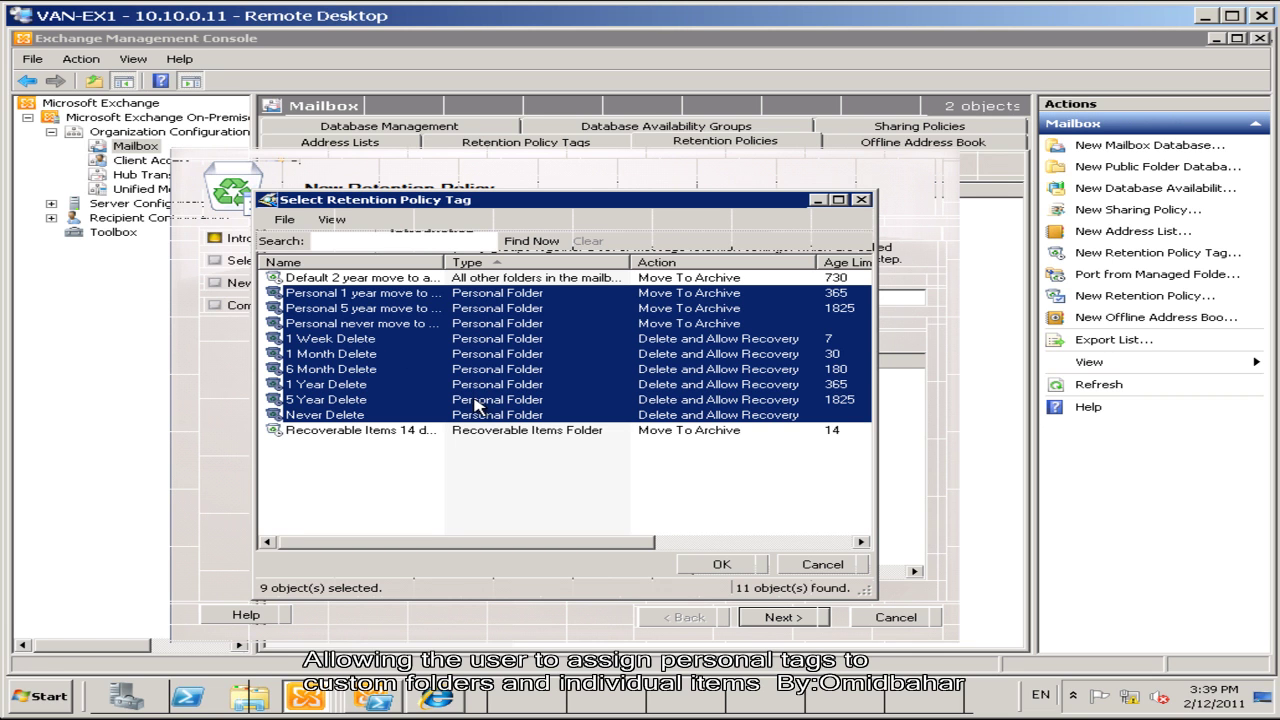
click(720, 566)
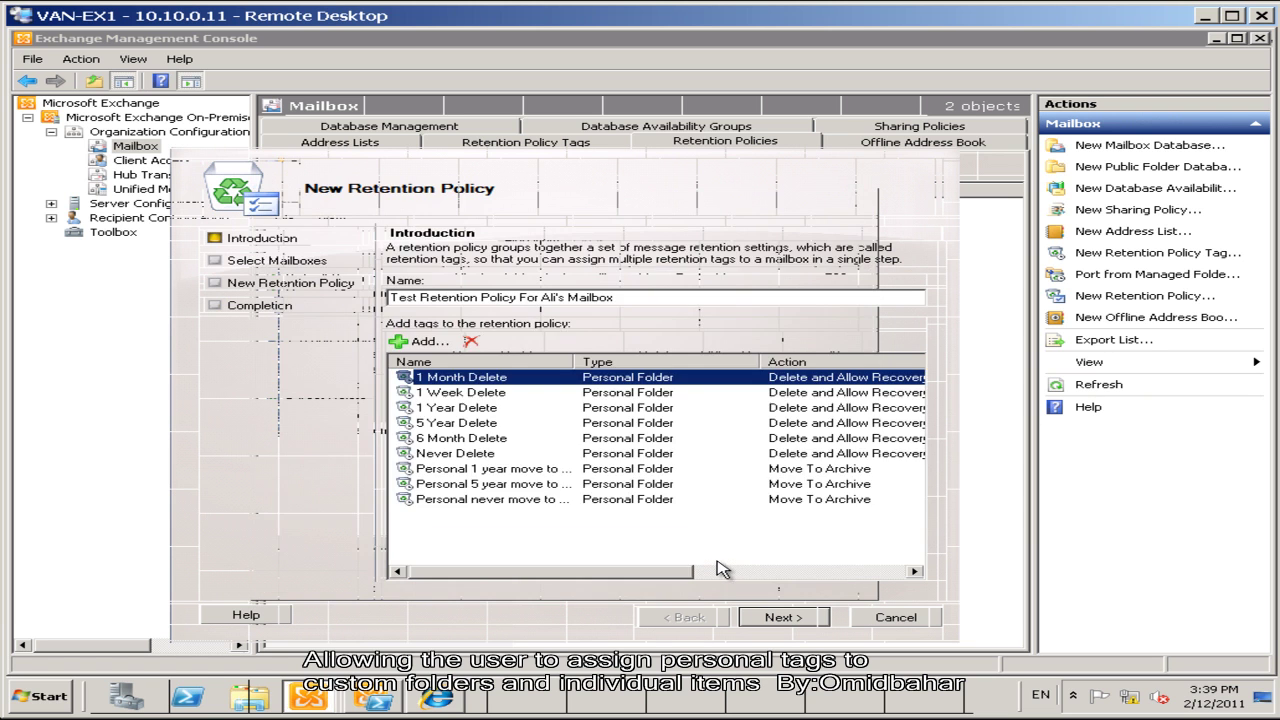
click(788, 618)
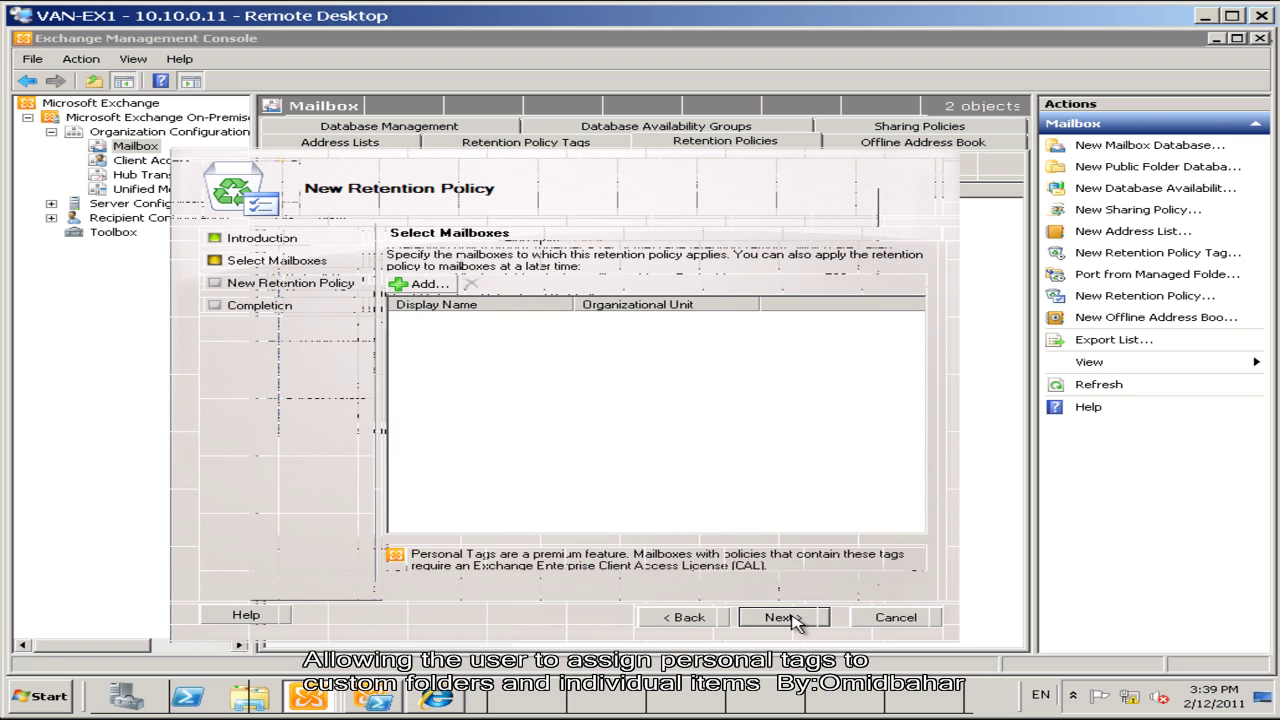
click(690, 617)
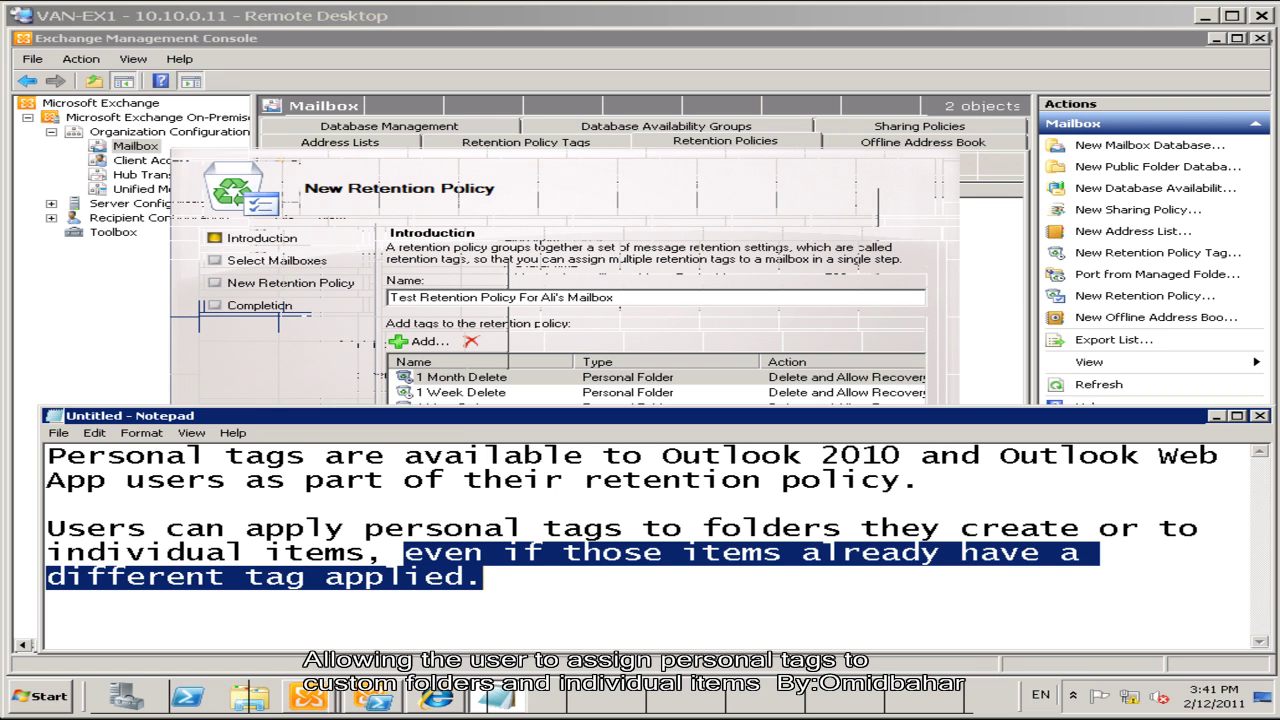
Step: In Notepad, add the line "Allowing the user to assign personal tags to custom folders and individual items" and highlight "personal tags"
click(354, 620)
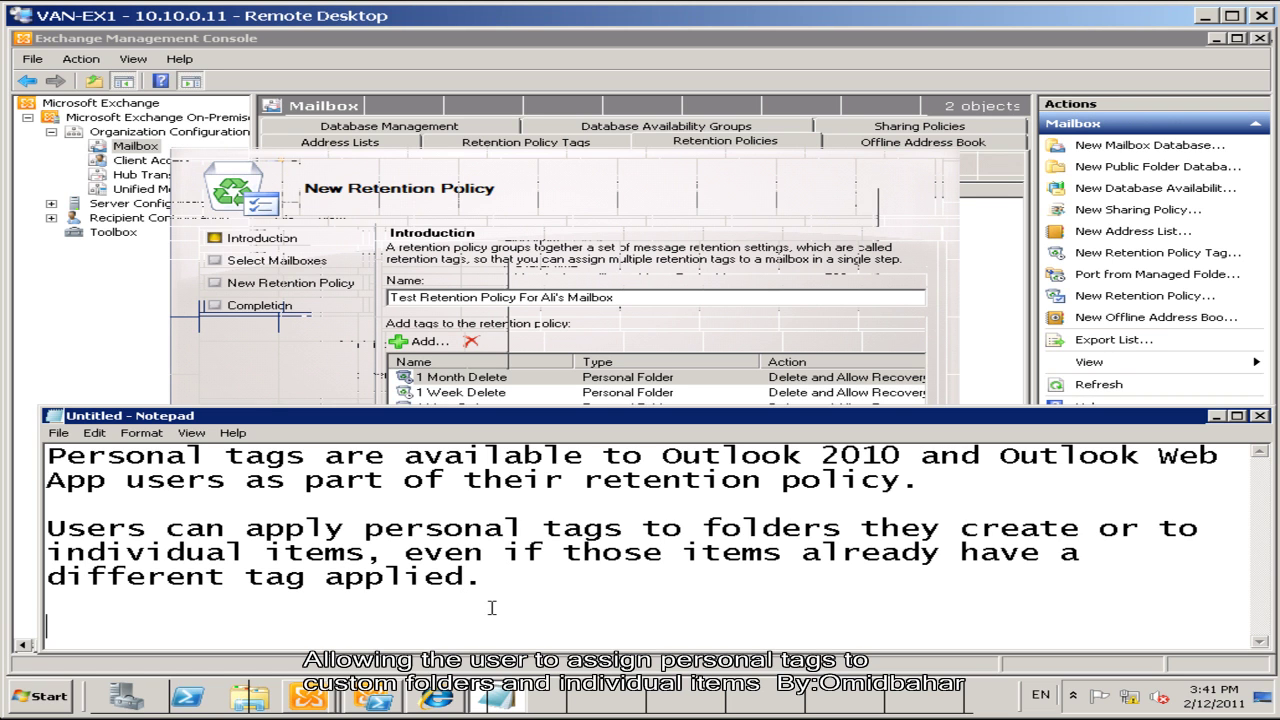
text(Allowing the user to assign personal tags to custom folders and individual items)
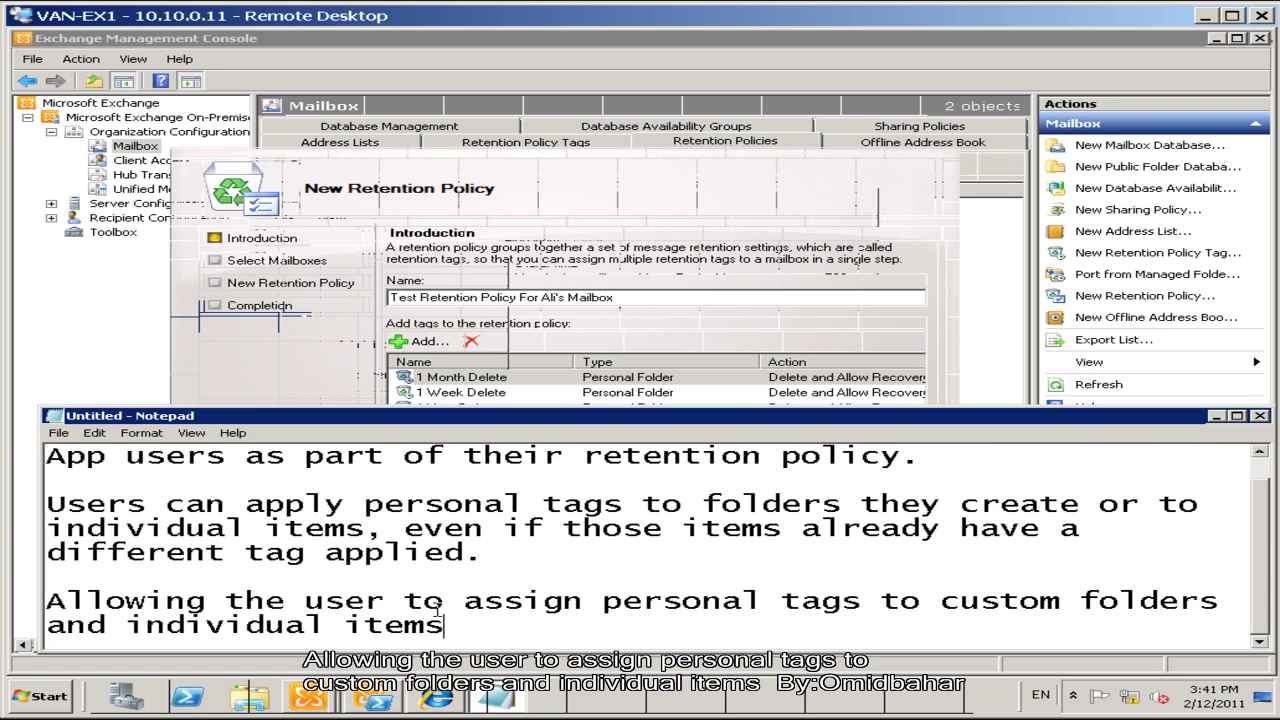
drag(464, 594, 857, 594)
click(676, 347)
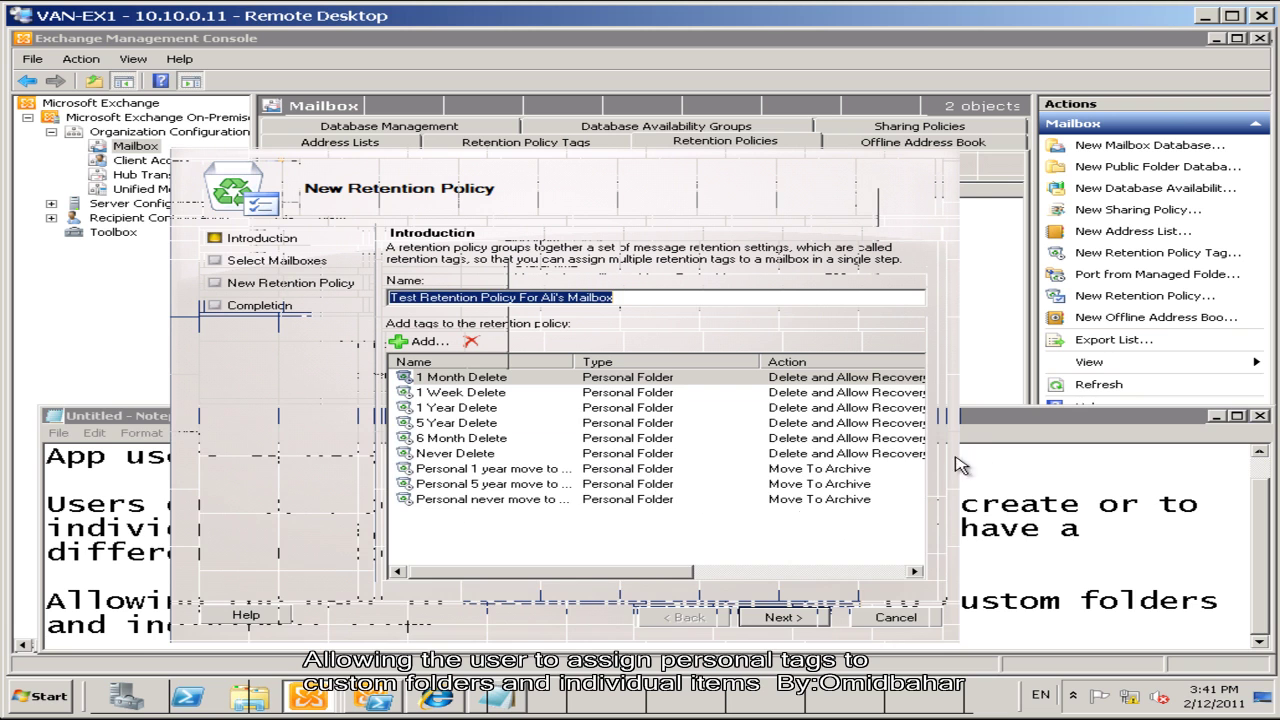
click(988, 432)
click(608, 604)
drag(604, 604, 860, 604)
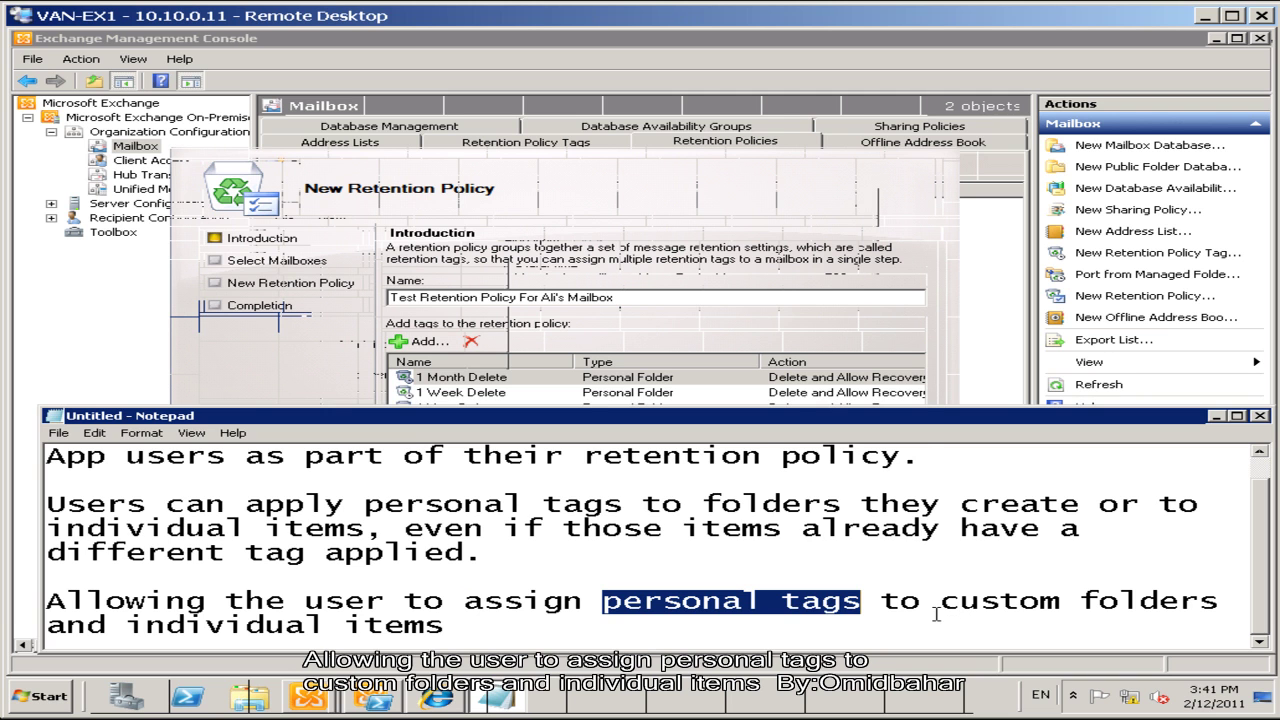
Step: Return to the New Retention Policy wizard, apply the policy to the mailbox of the user named in it, and create the policy
click(790, 205)
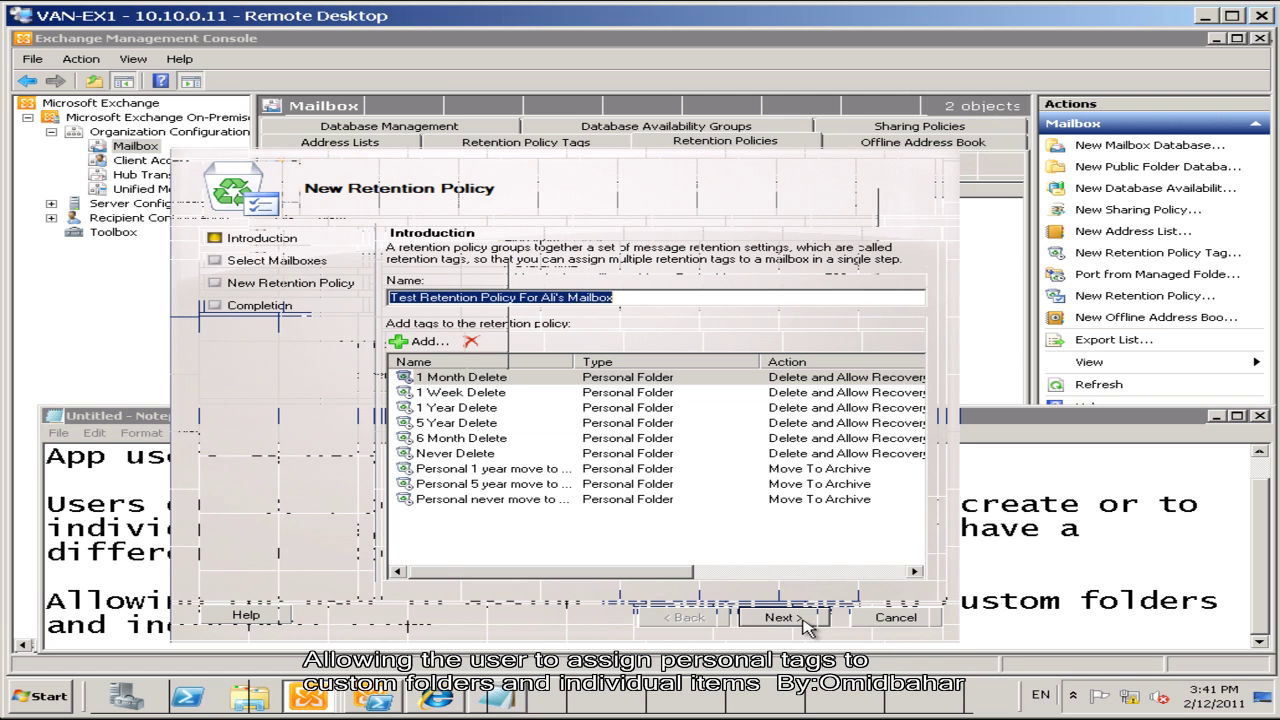
click(804, 621)
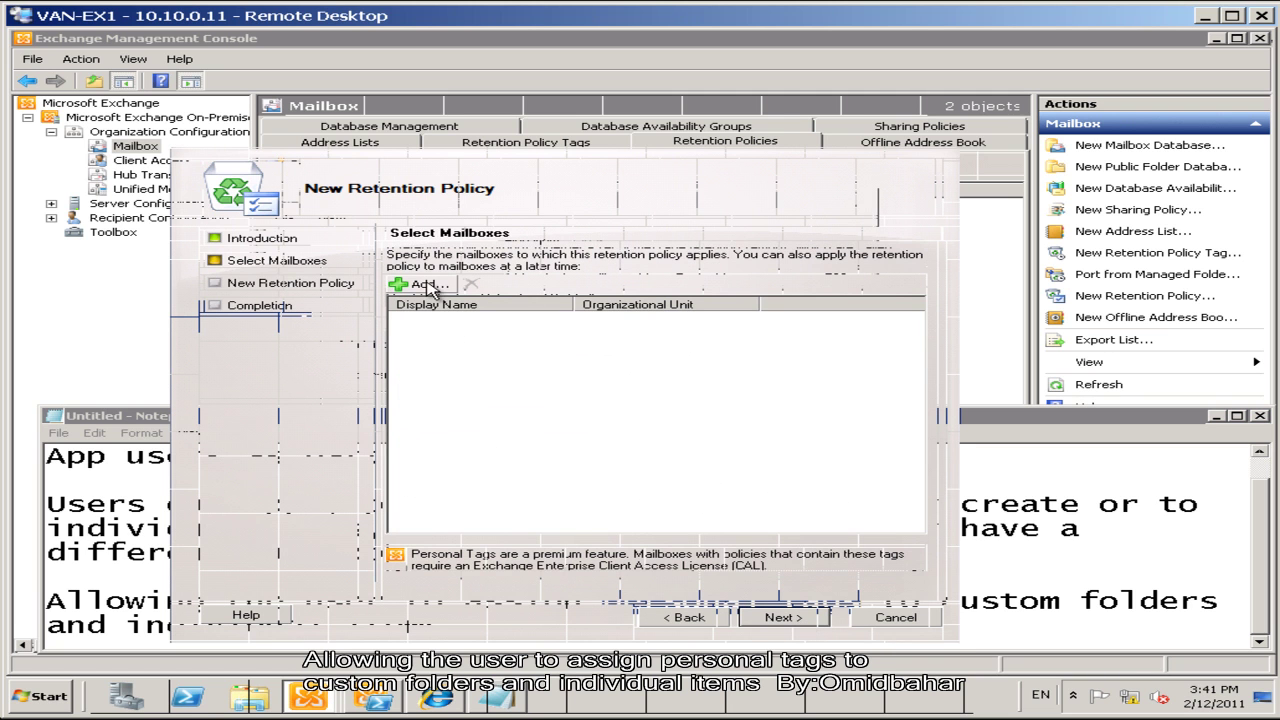
click(428, 288)
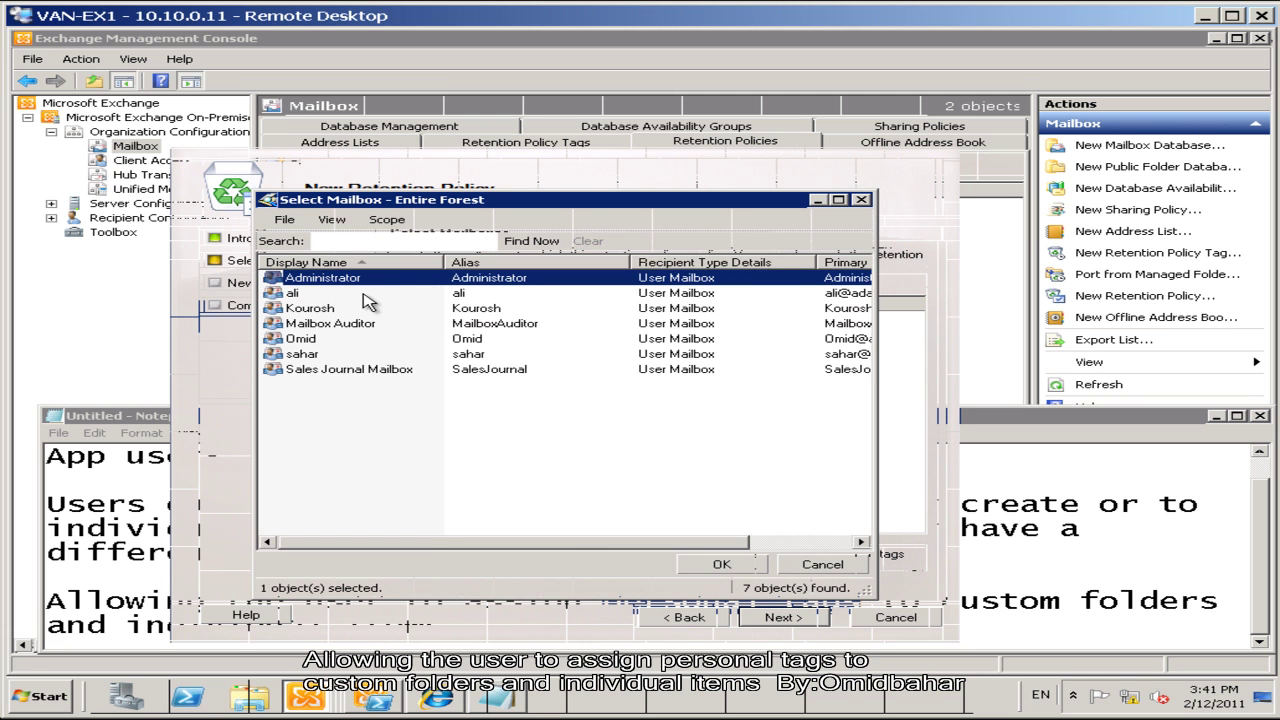
click(363, 295)
click(715, 566)
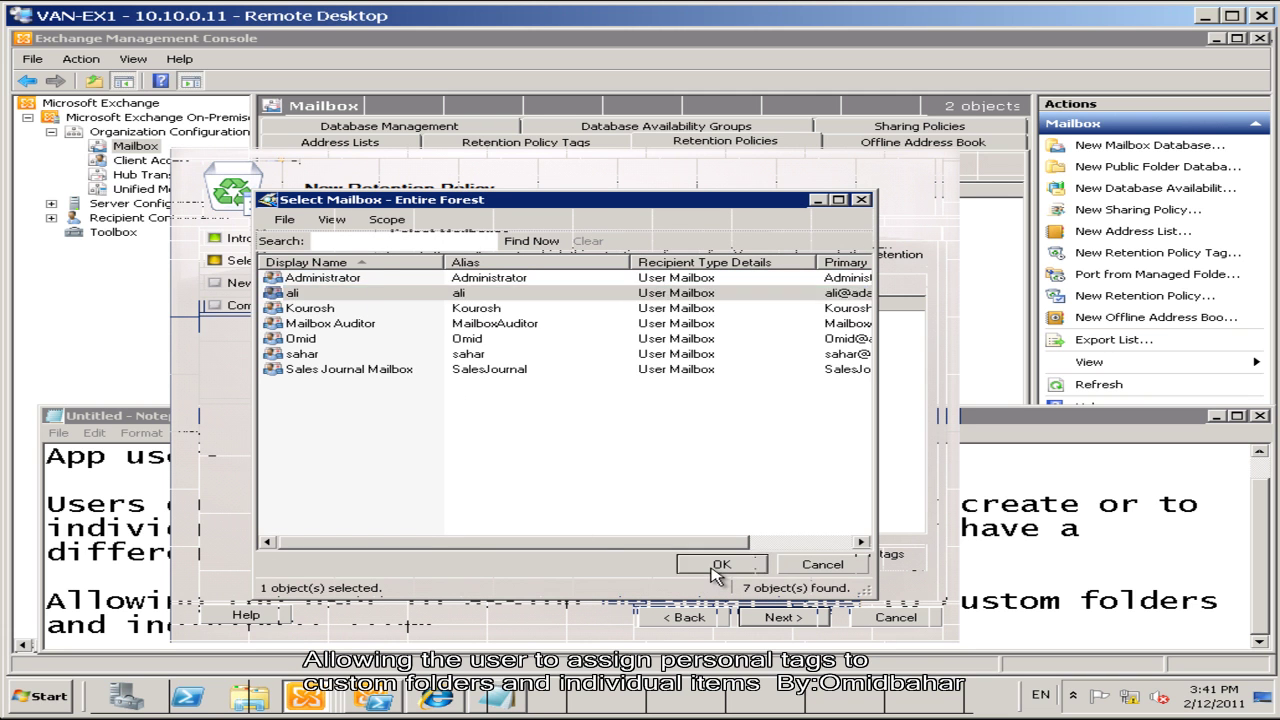
click(784, 620)
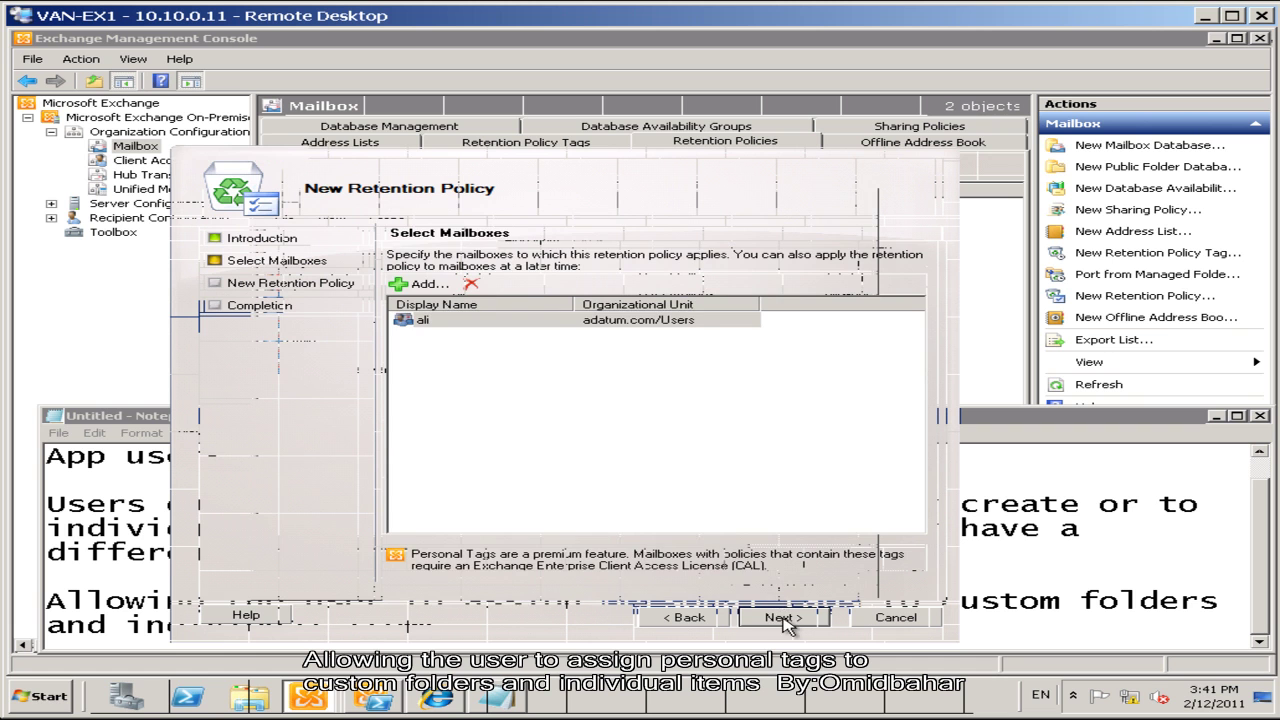
click(784, 619)
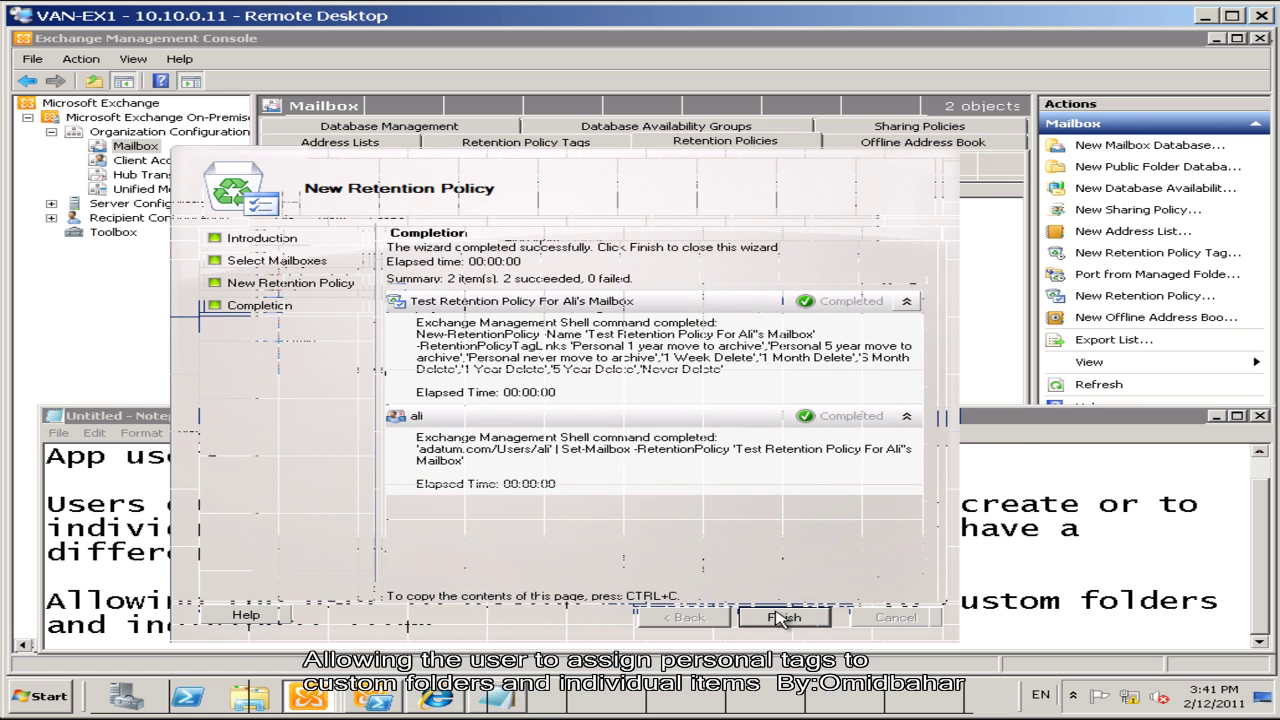
Step: Finish the New Retention Policy wizard, then restart Outlook on VAN-CL1 and dismiss the Office activation notice
click(783, 618)
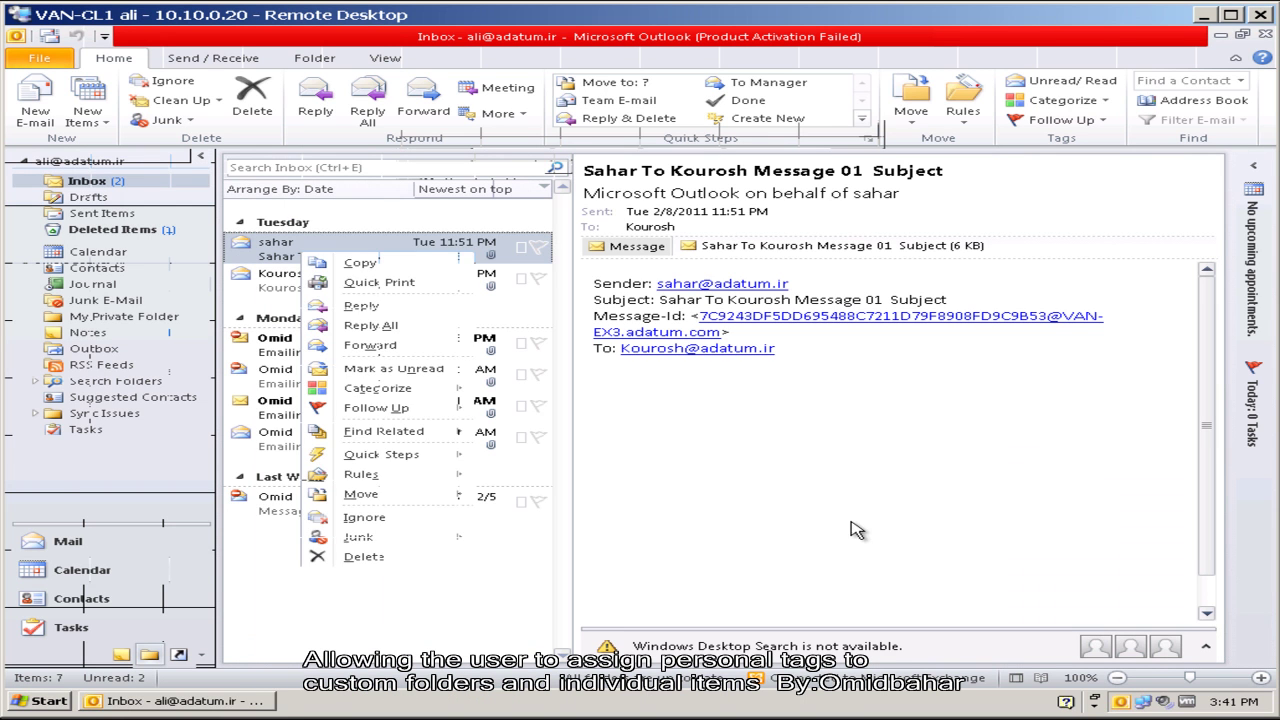
click(865, 500)
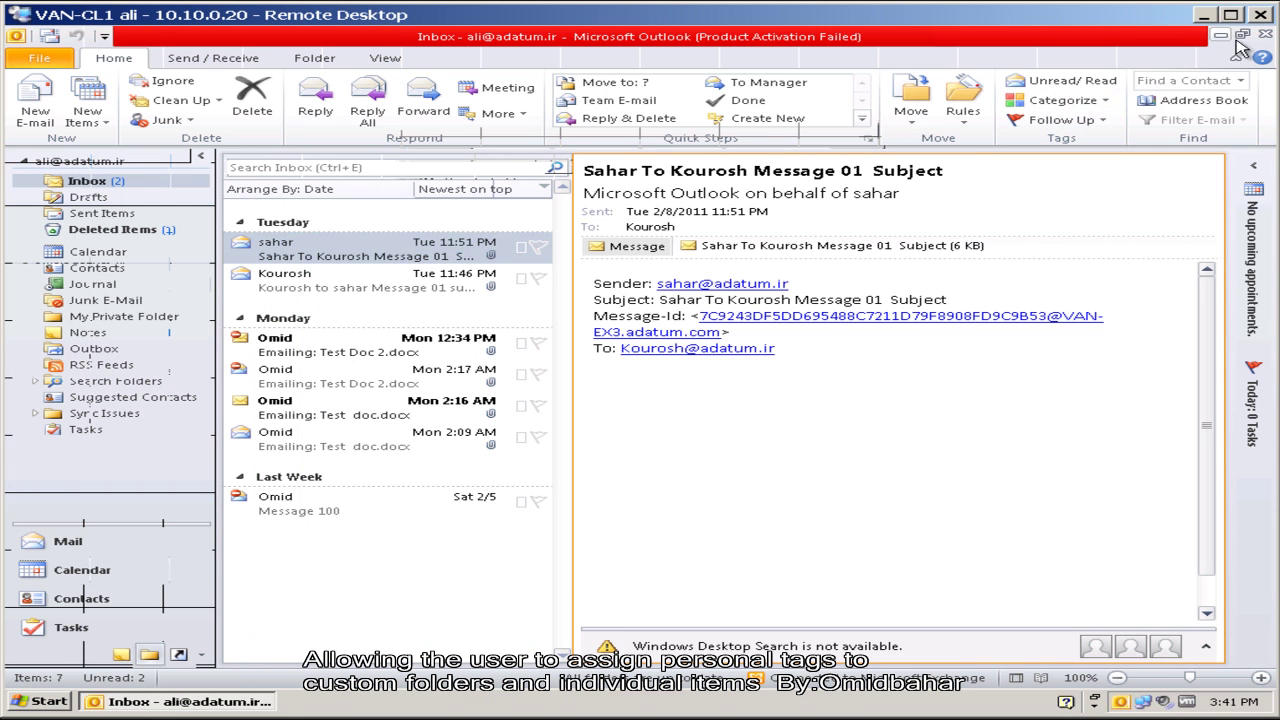
click(1266, 36)
click(66, 702)
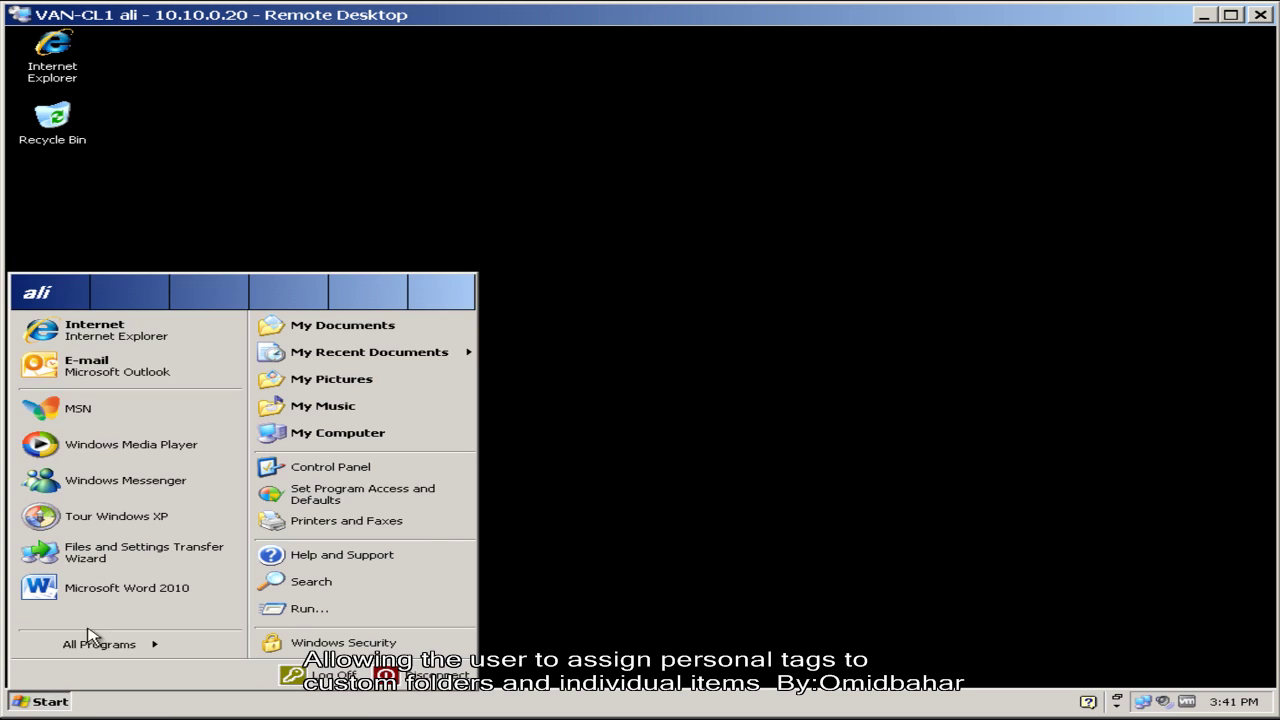
click(80, 370)
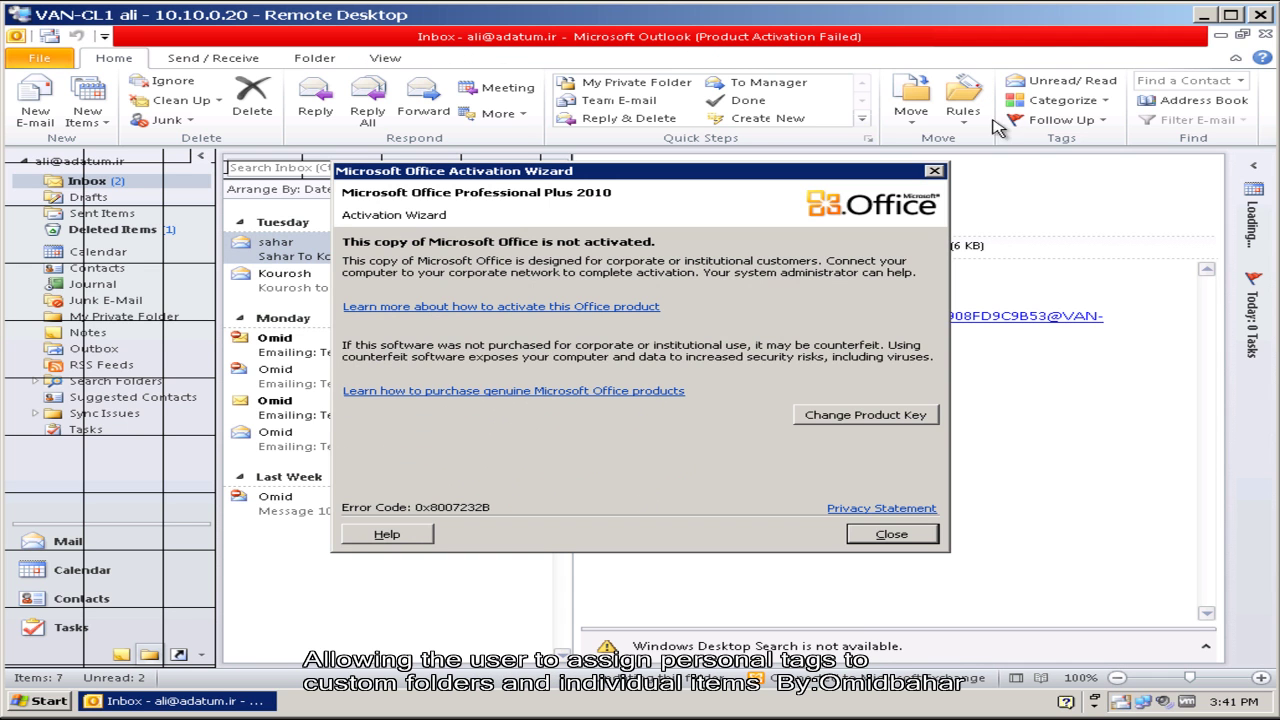
click(890, 534)
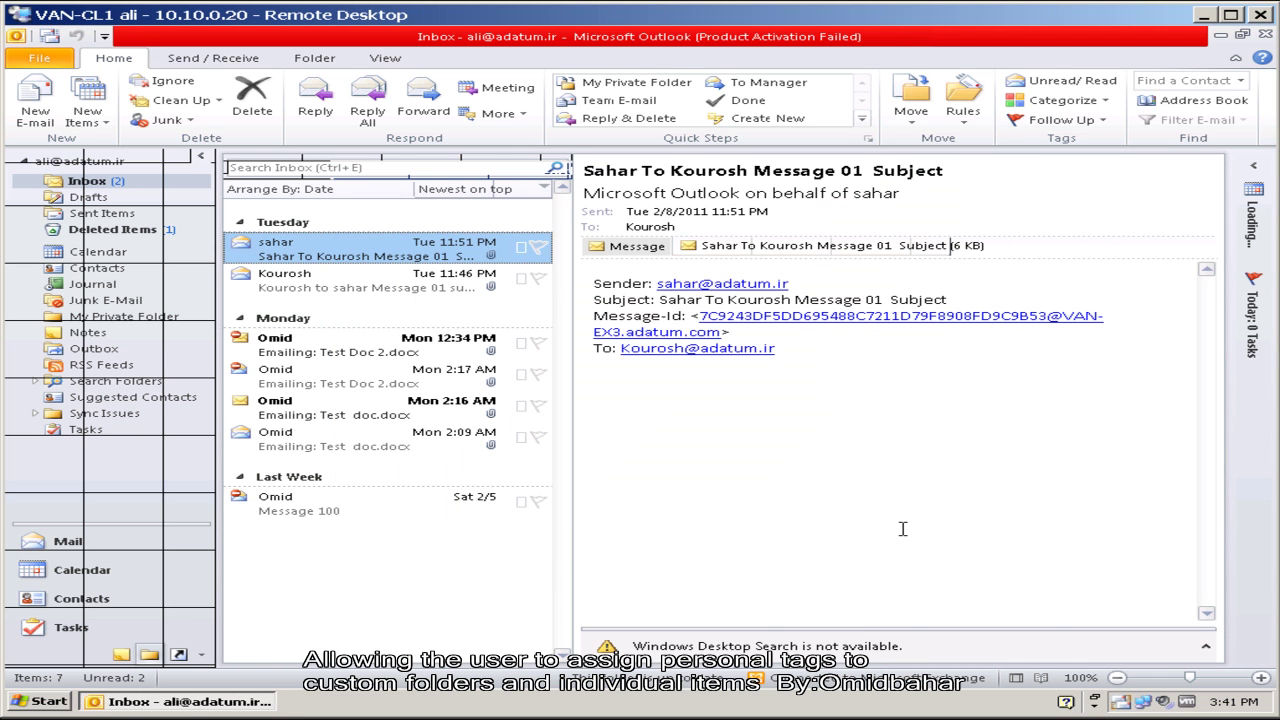
Step: In Notepad on VAN-EX1, replace the text with the Exchange 2010 SP1 Managed Folder Assistant note, adding a blank line after "In Exchange 2010 SP1,"
click(1204, 15)
click(507, 703)
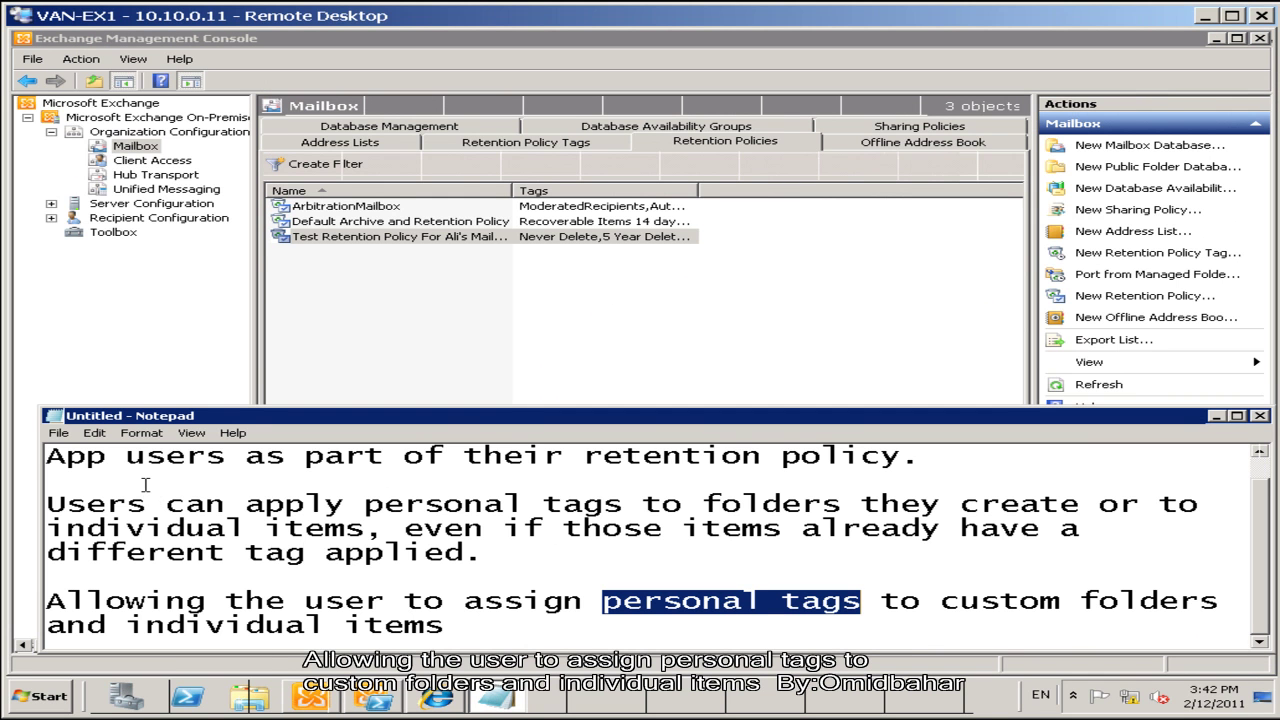
key(ctrl+a)
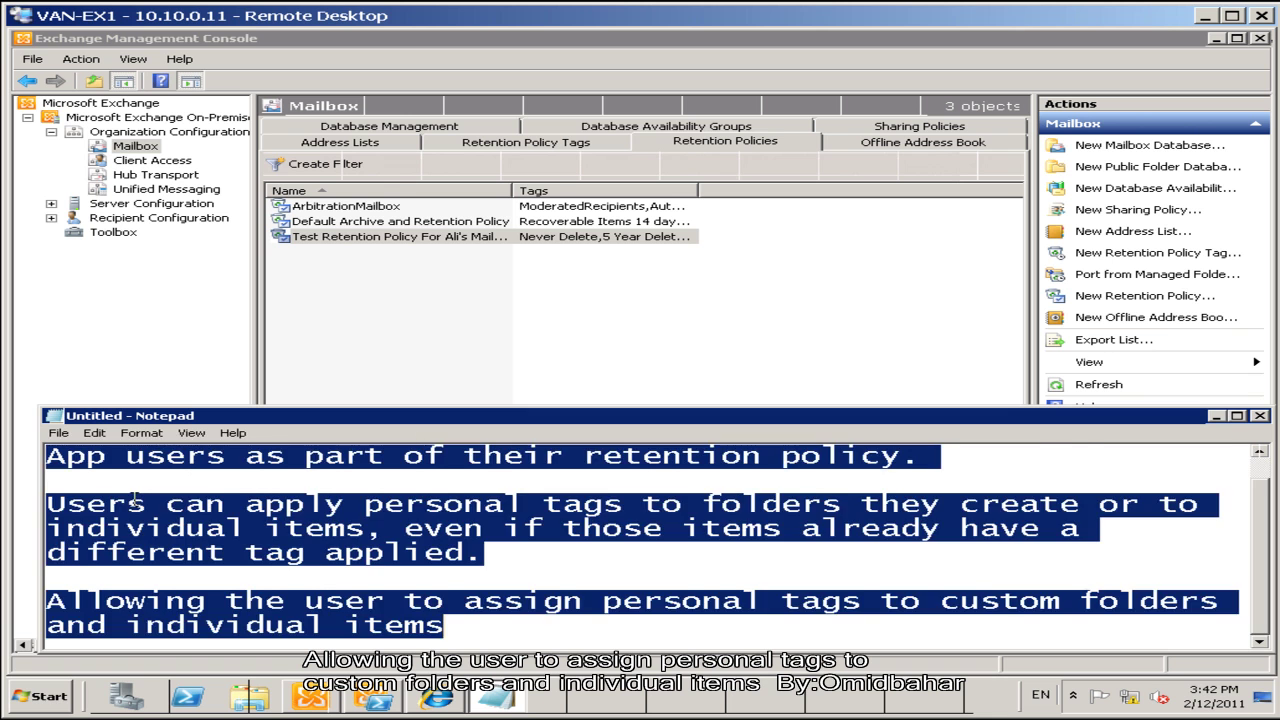
text(In Exchange 2010 SP1, the Managed Folder Assistant is a throttle-based assistant. Throttle-based assistants are always running and don't need to be scheduled. The system resources they can consume are throttled. You can configure the Managed Folder Assistant to process all mailboxes on a Mailbox server within a certain period (known as a work cycle))
drag(466, 456, 402, 456)
click(503, 455)
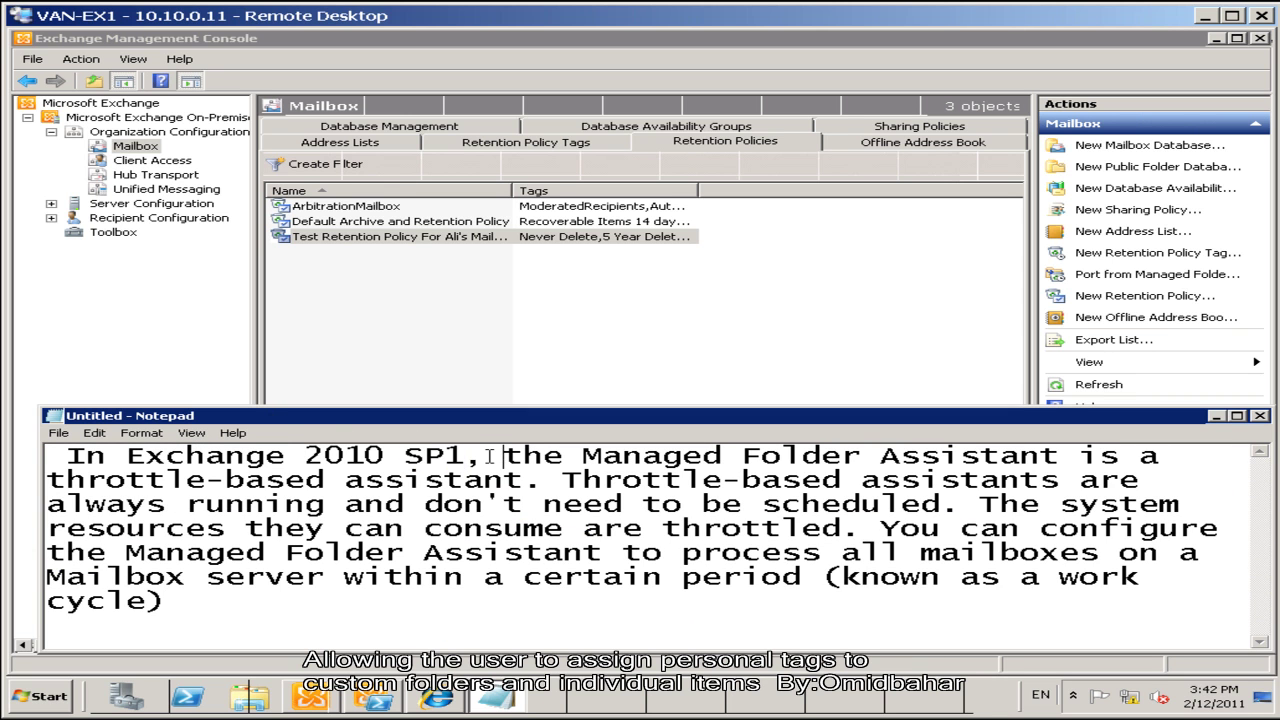
key(Return)
key(Return)
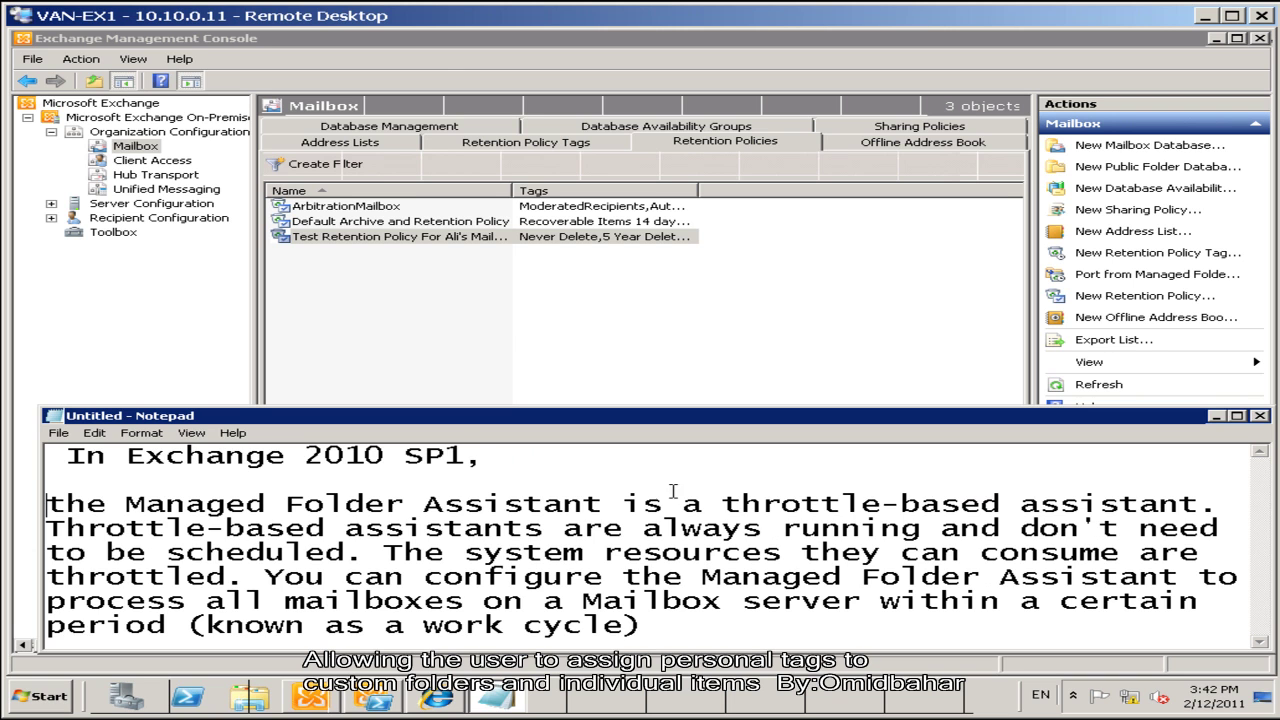
Step: Highlight "throttle-based assistant", "always running" and "don't need to be scheduled", and start a new paragraph at "The system resources"
drag(722, 503, 1218, 503)
drag(642, 529, 928, 533)
drag(1020, 529, 345, 552)
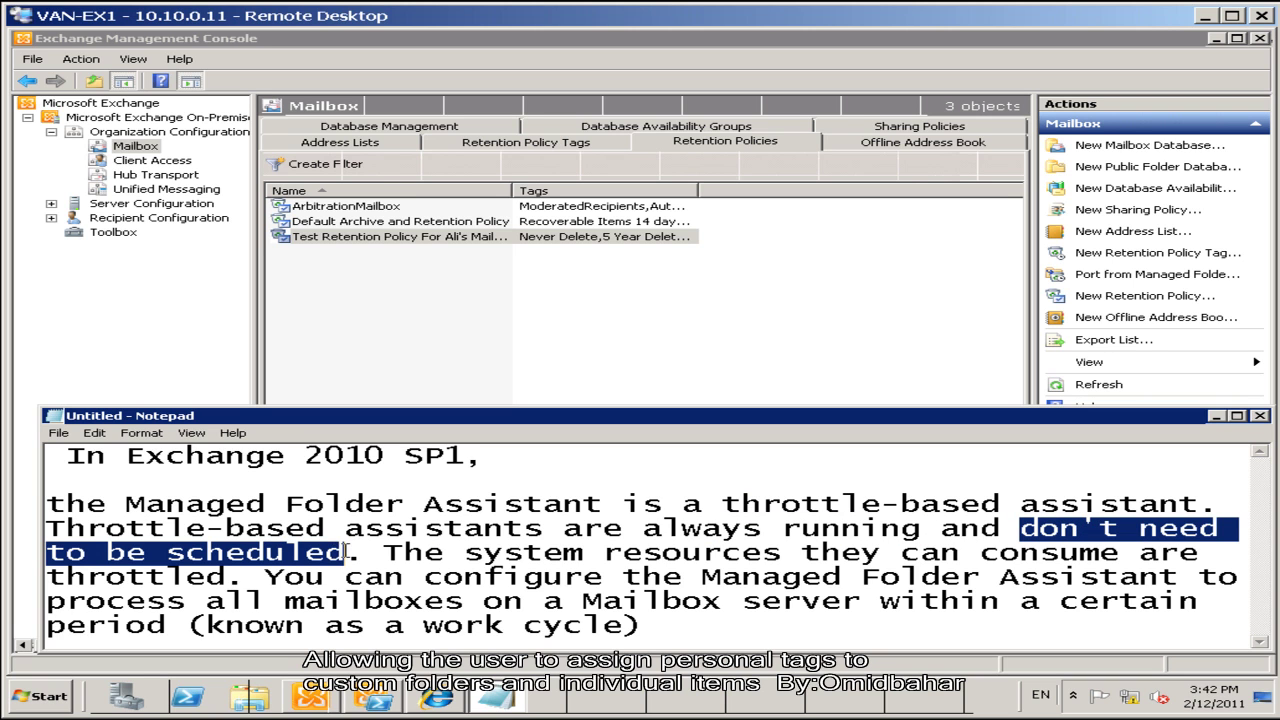
click(392, 552)
key(Return)
key(Return)
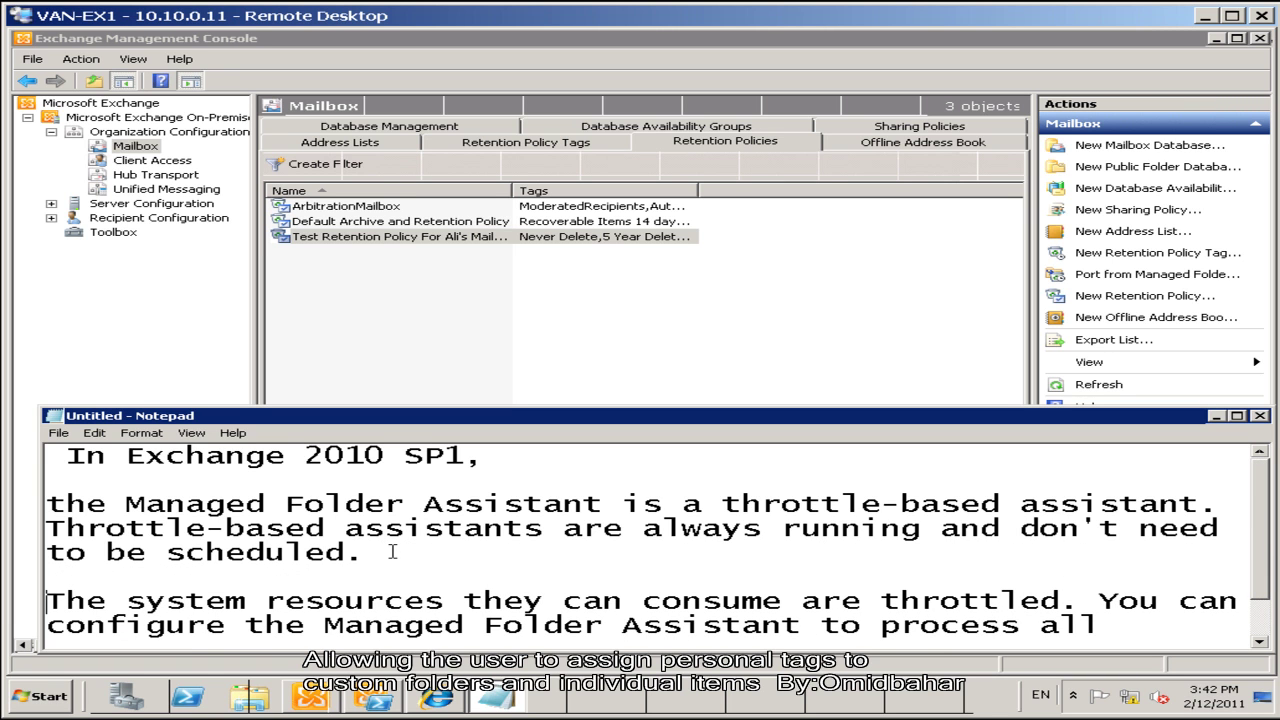
Step: Replace the note with "Use the Start-ManagedFolderAssistant cmdlet to immediately start messaging records management (MRM) processing mailboxes that you specify", splitting it around the cmdlet name
key(ctrl+a)
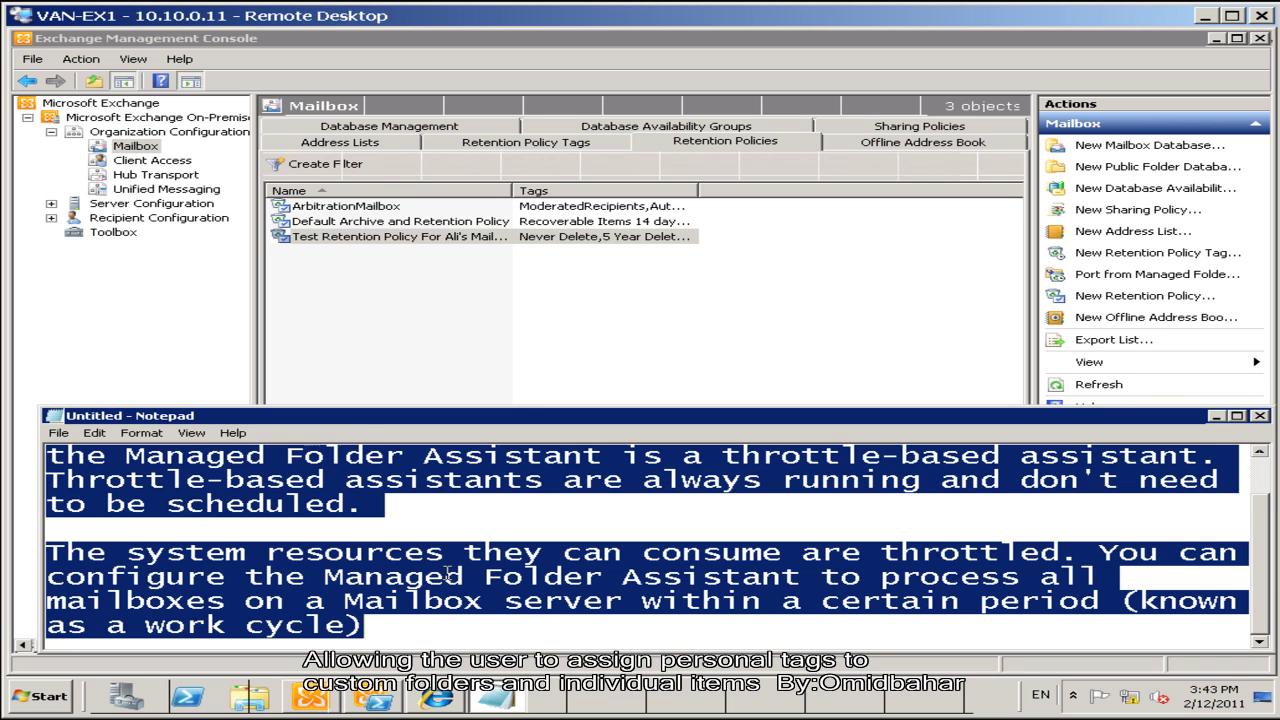
text(Use the Start-ManagedFolderAssistant cmdlet to immediately start messaging records management (MRM) processing mailboxes that you specify)
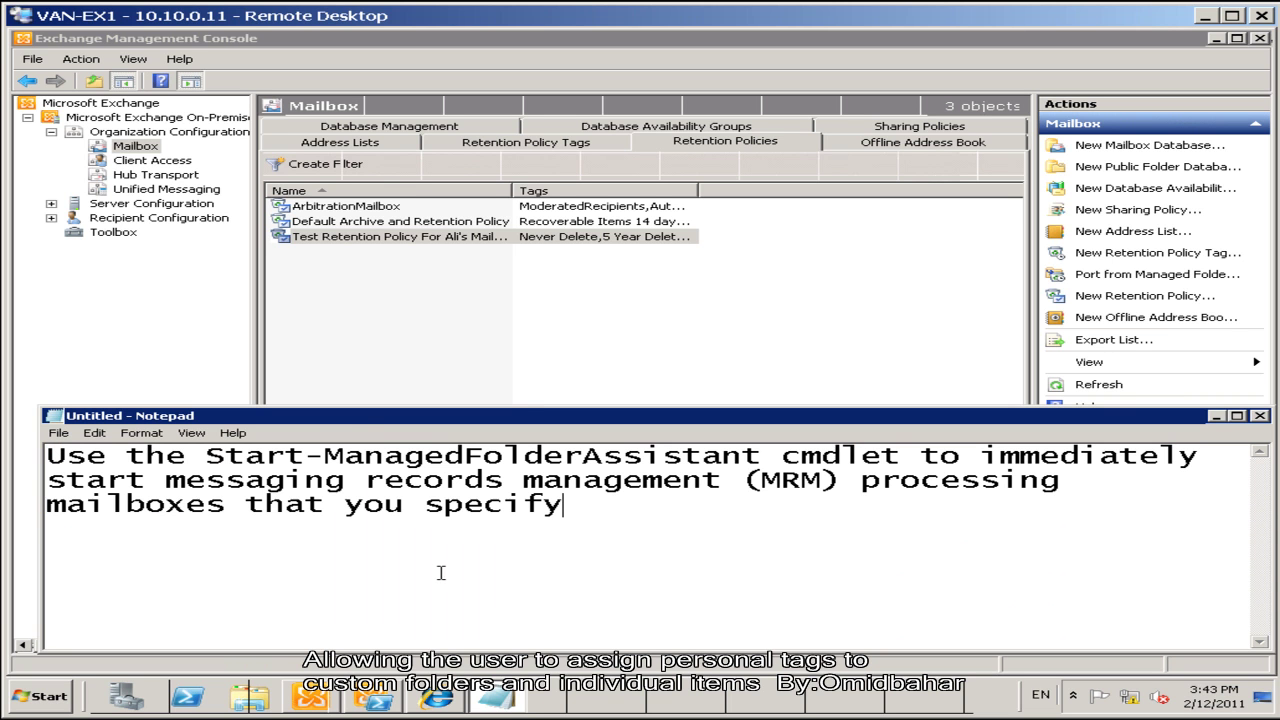
click(208, 456)
key(Return)
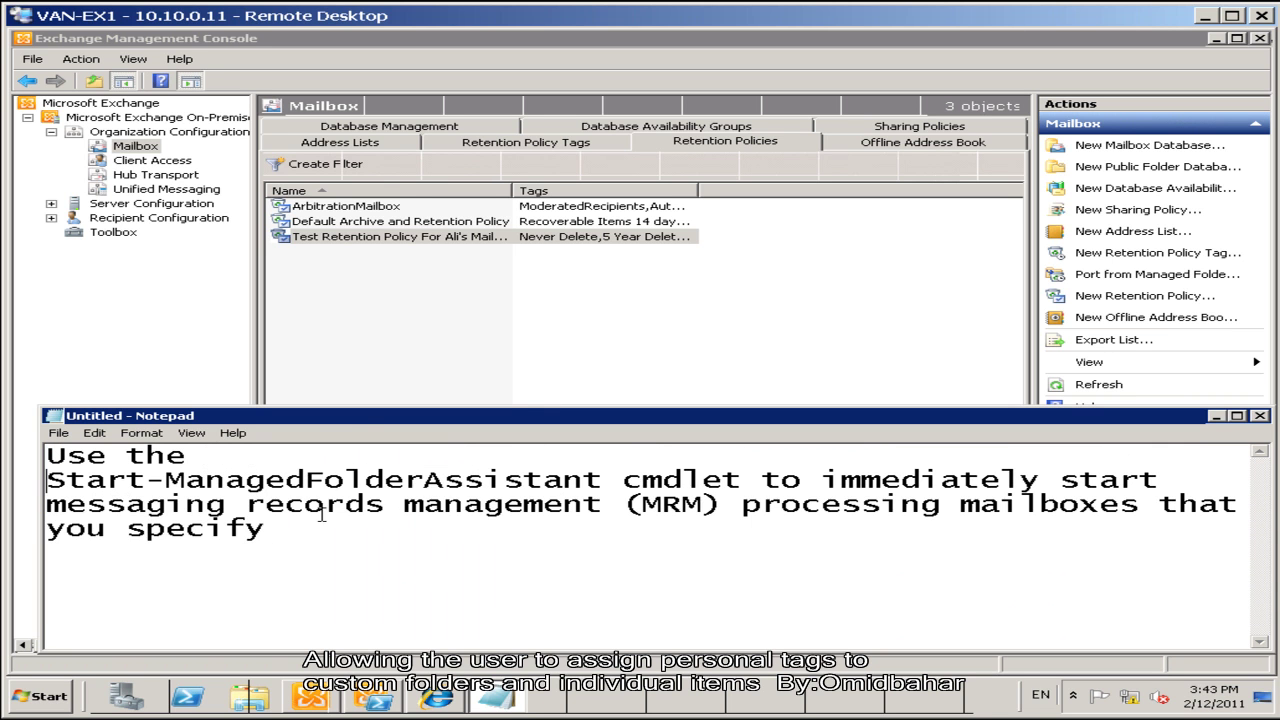
click(624, 480)
key(Return)
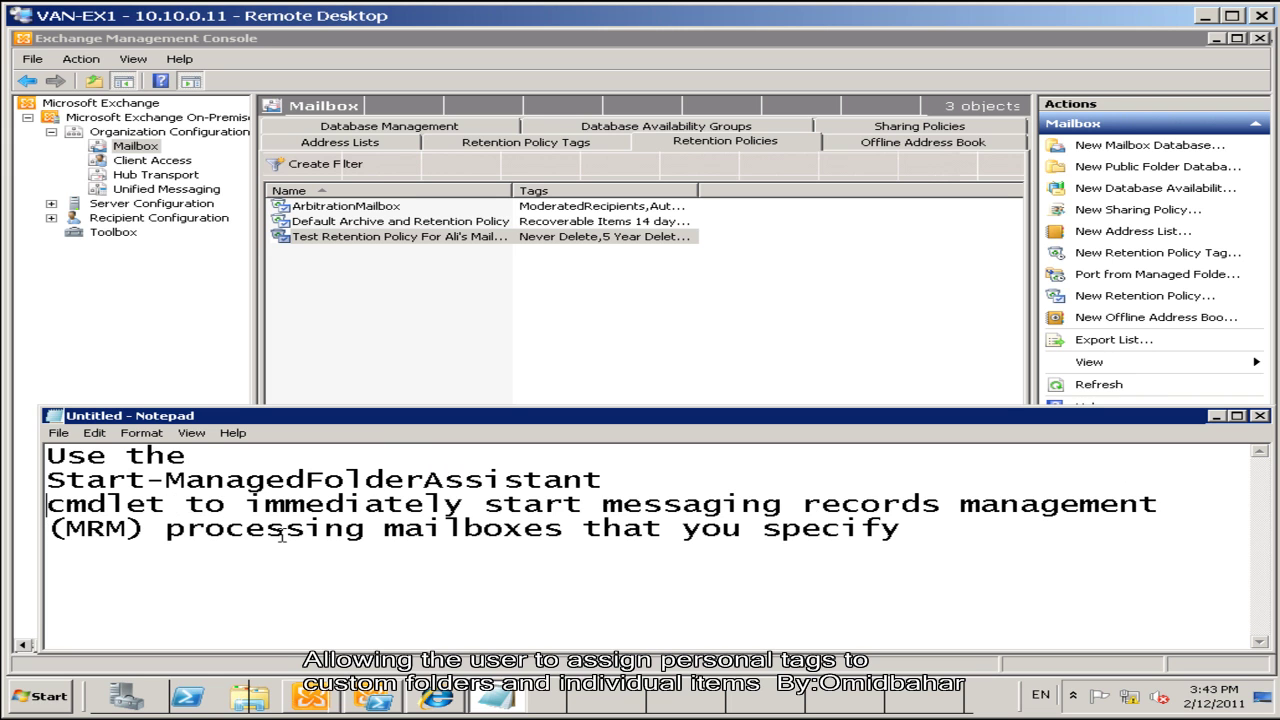
click(186, 502)
key(Return)
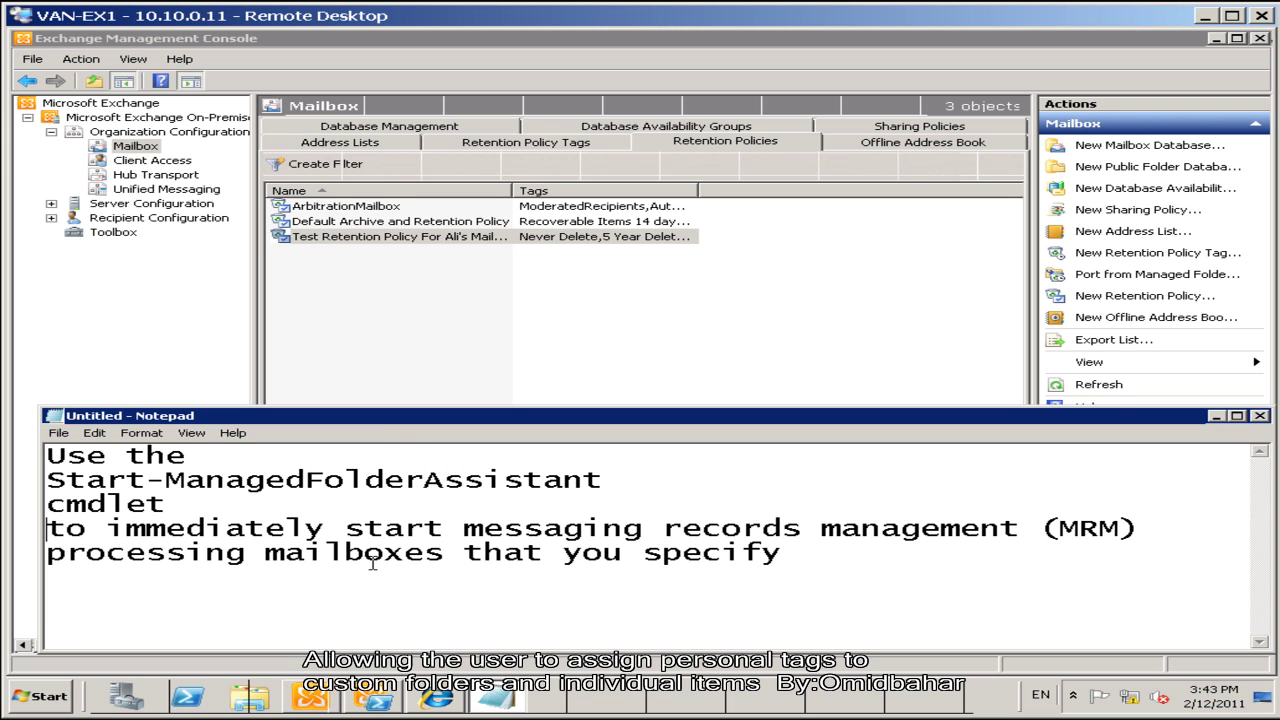
Step: Copy Start-ManagedFolderAssistant from the note and run it in the Exchange Management Shell for the policy user's mailbox
drag(606, 480, 50, 480)
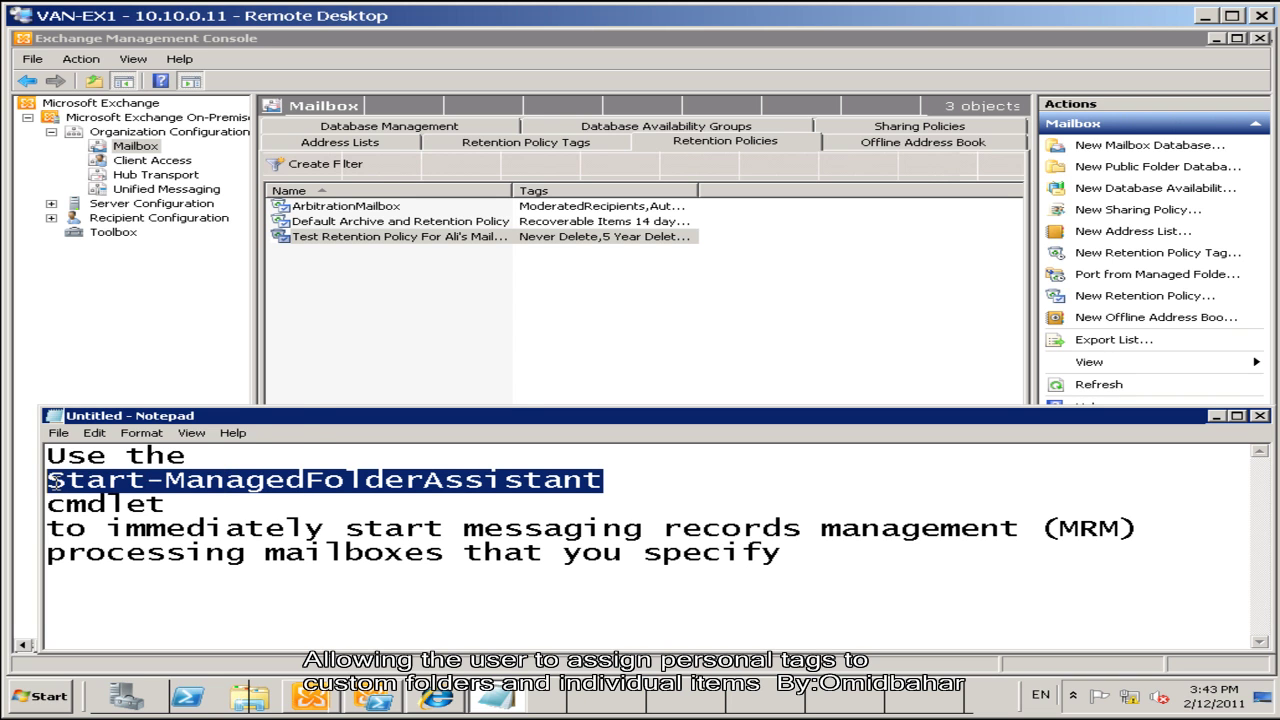
right_click(52, 481)
click(162, 328)
click(374, 700)
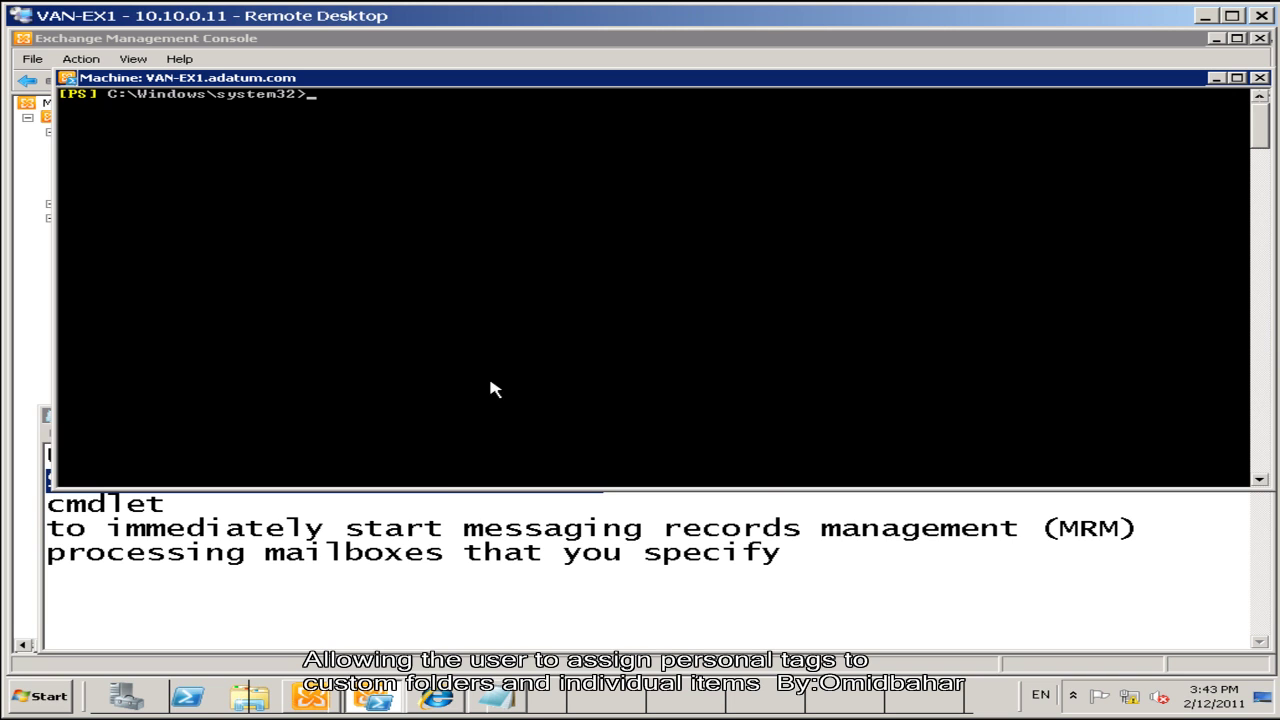
right_click(488, 342)
click(518, 384)
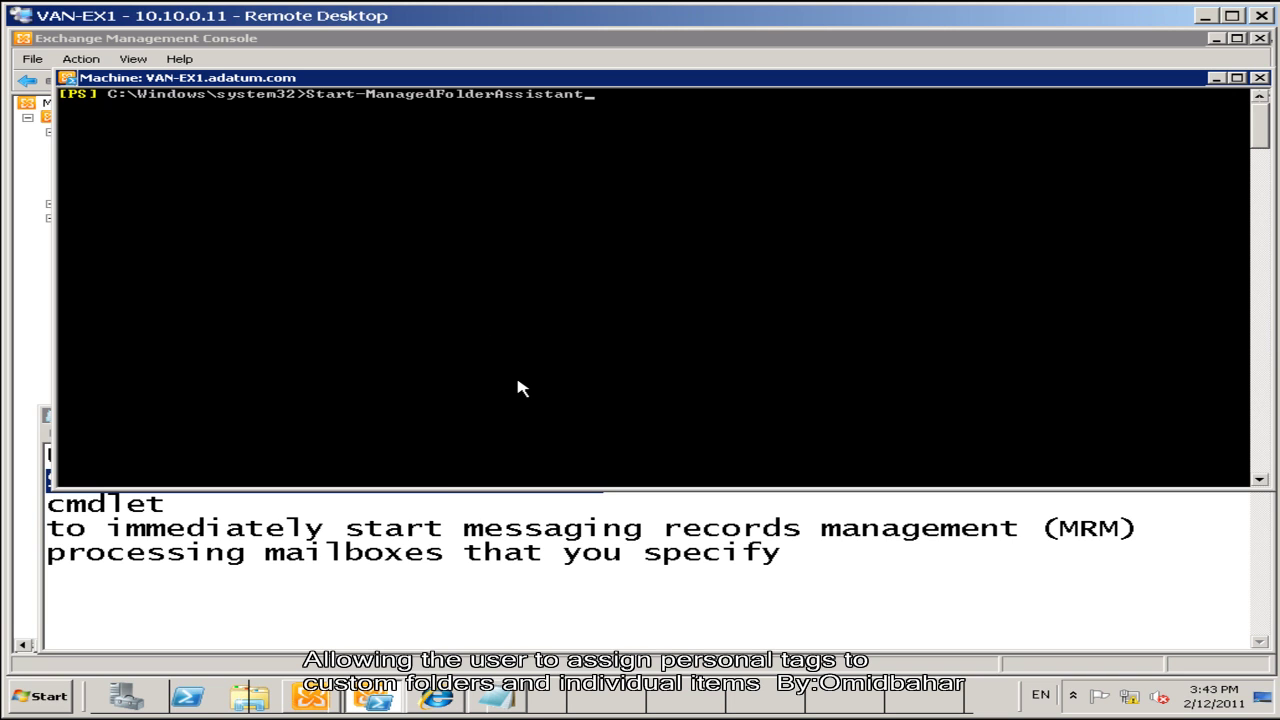
key(Return)
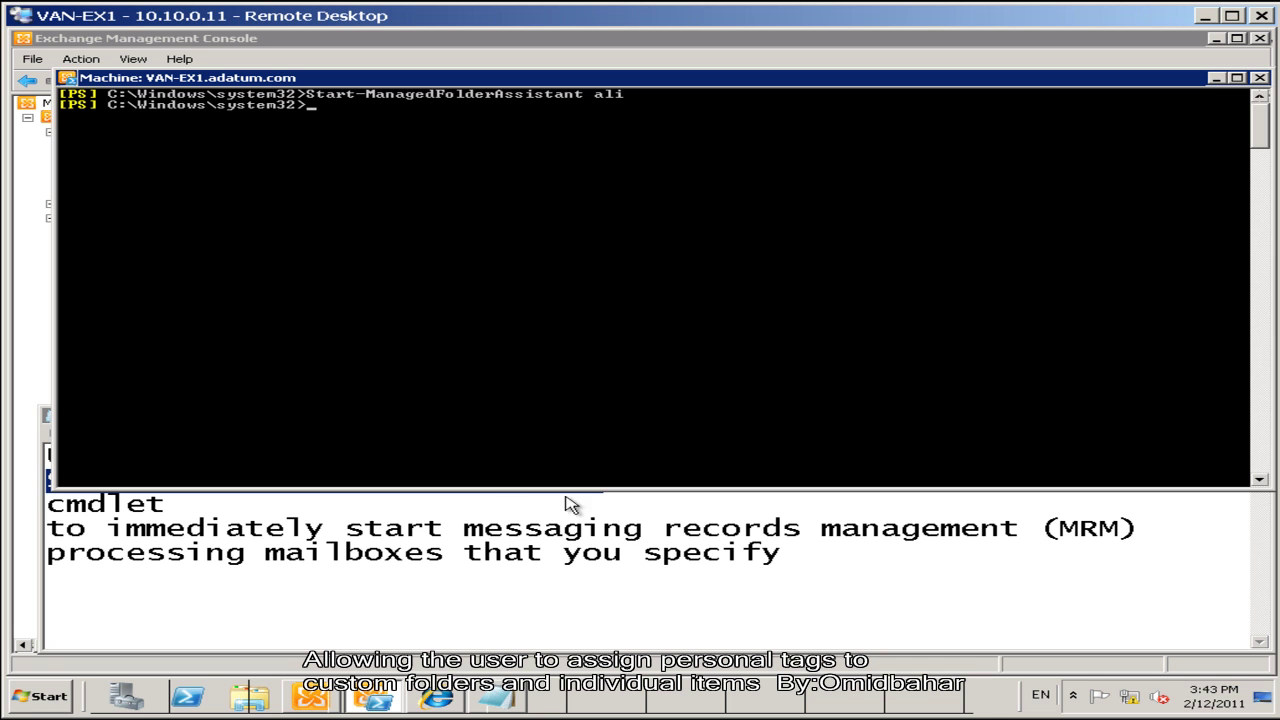
Step: Switch to the user's Outlook on VAN-CL1, restart it and dismiss the Office activation notice
key(alt+Tab)
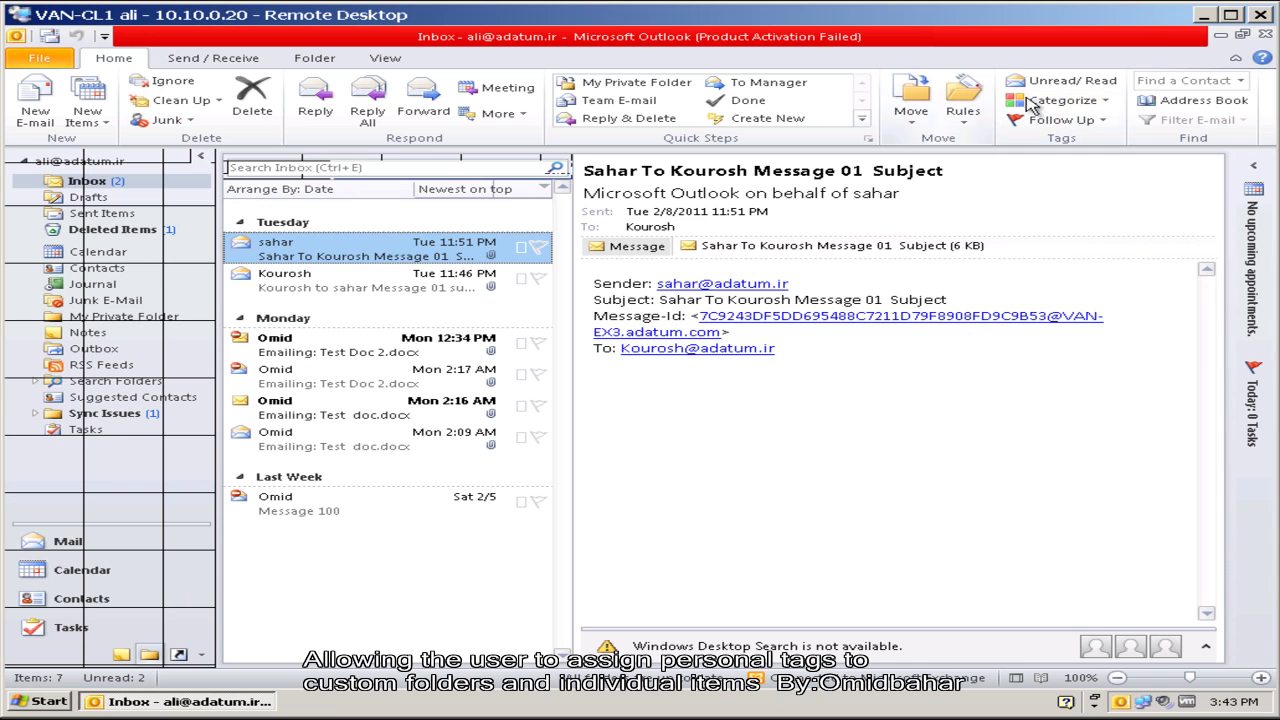
click(1265, 34)
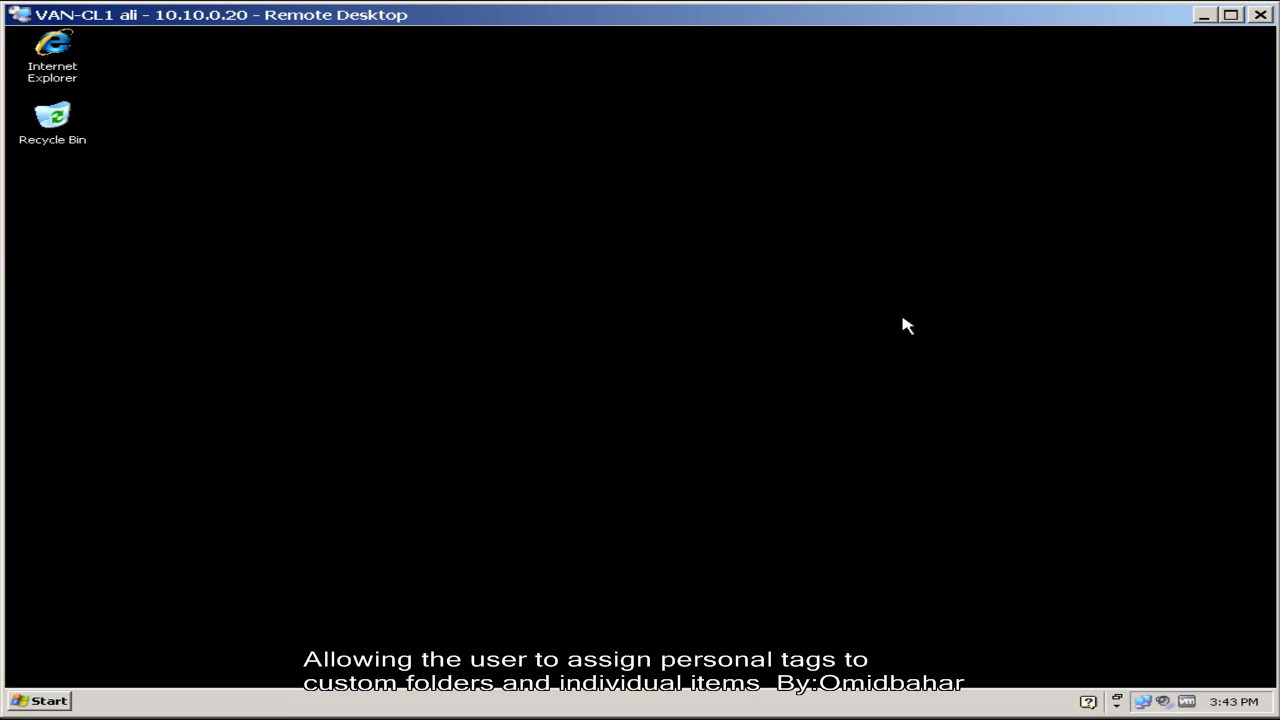
click(38, 706)
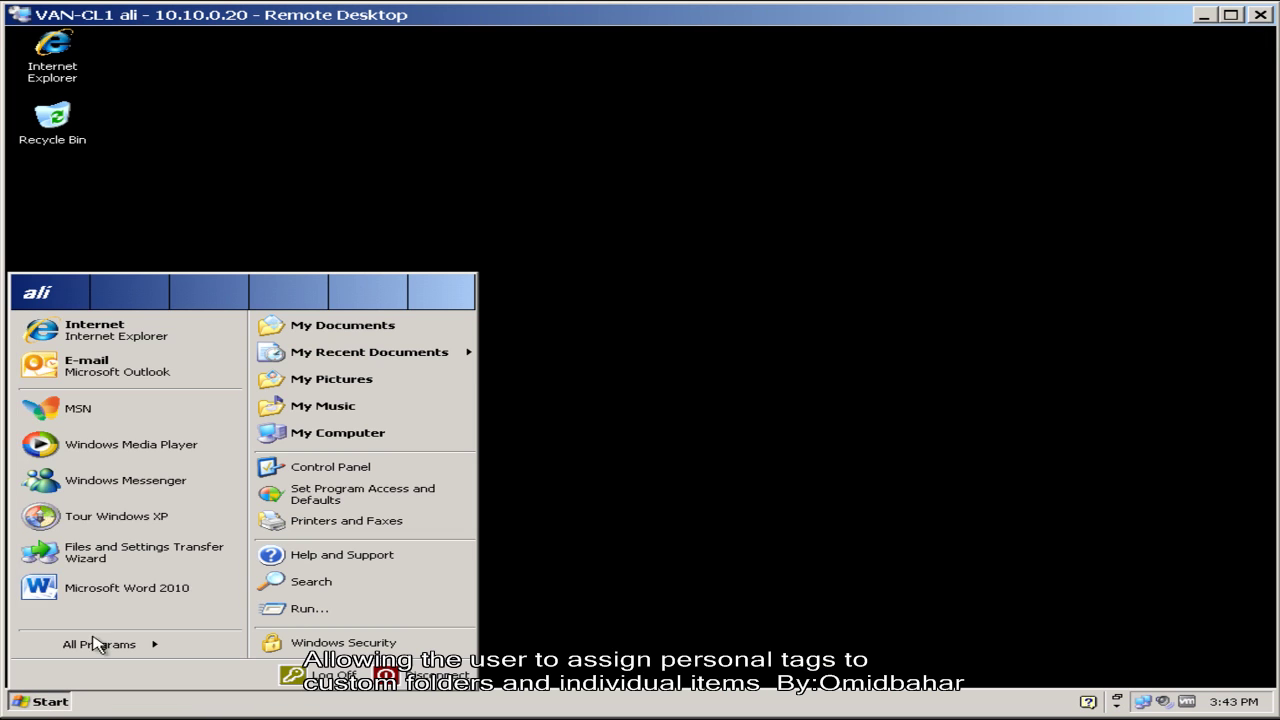
click(134, 368)
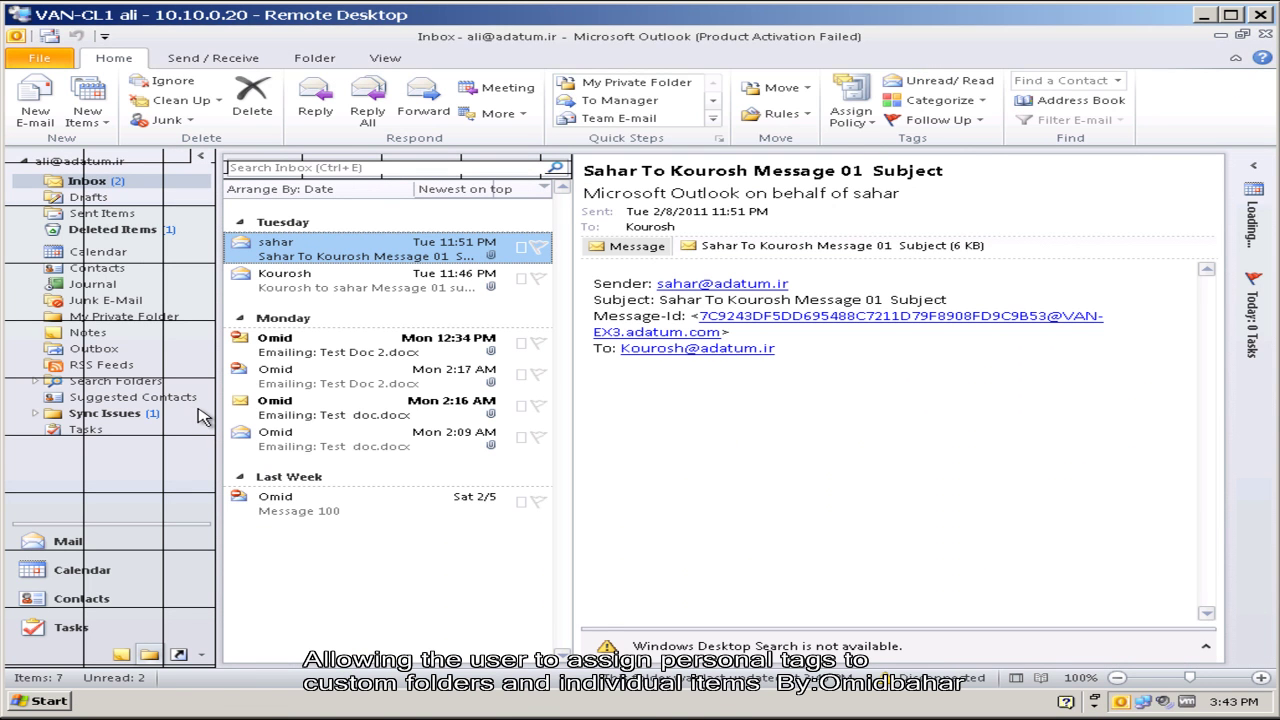
click(893, 552)
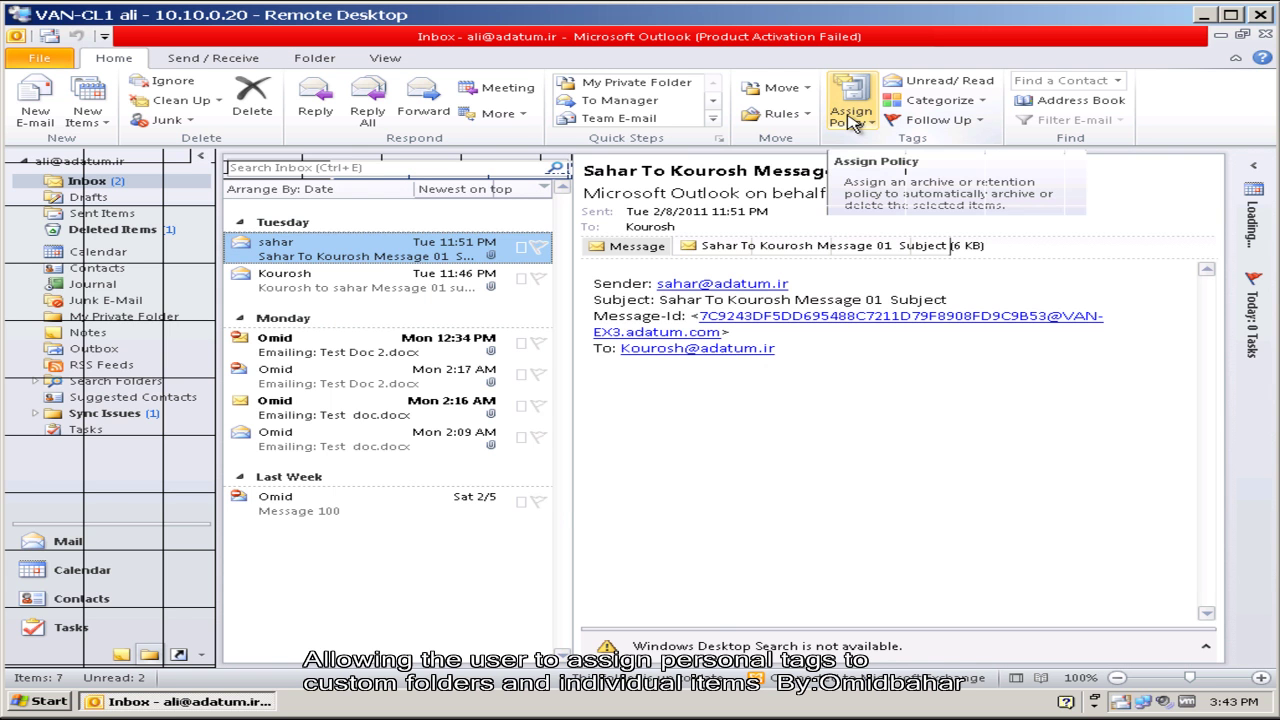
Step: Examine the Assign Policy choices offered for the newest Inbox message, without assigning any
click(380, 284)
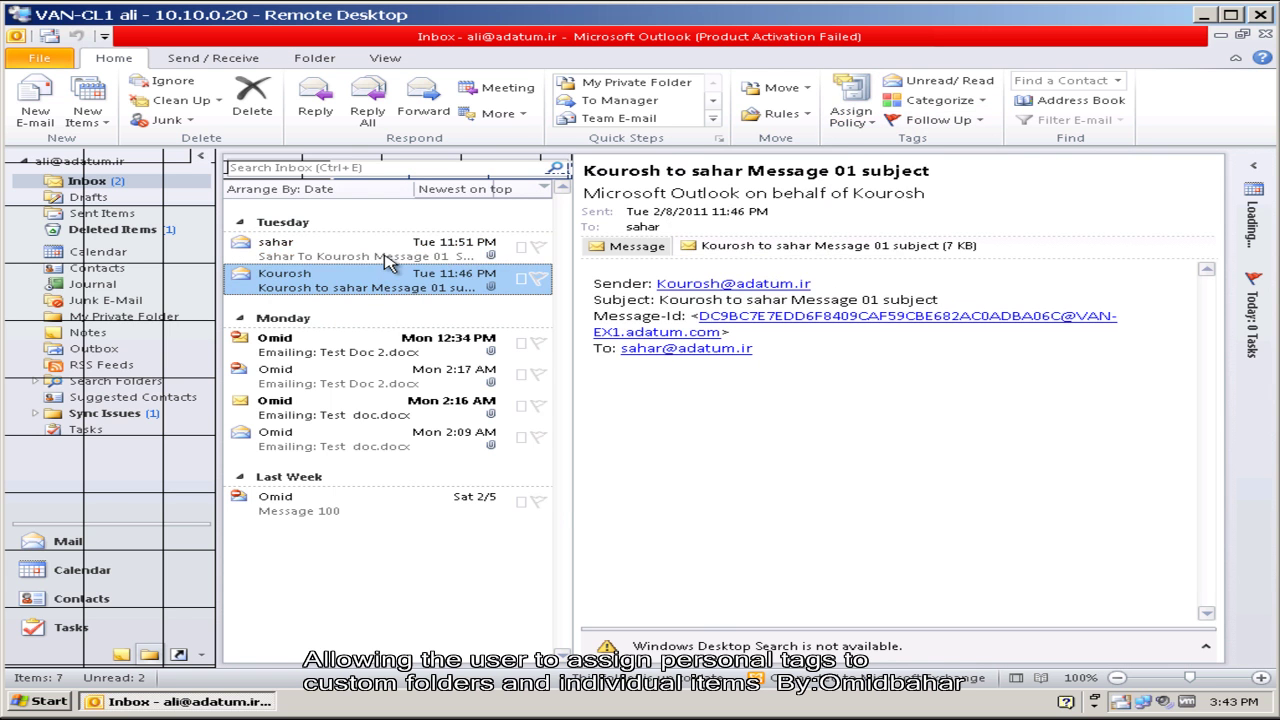
click(388, 262)
click(851, 108)
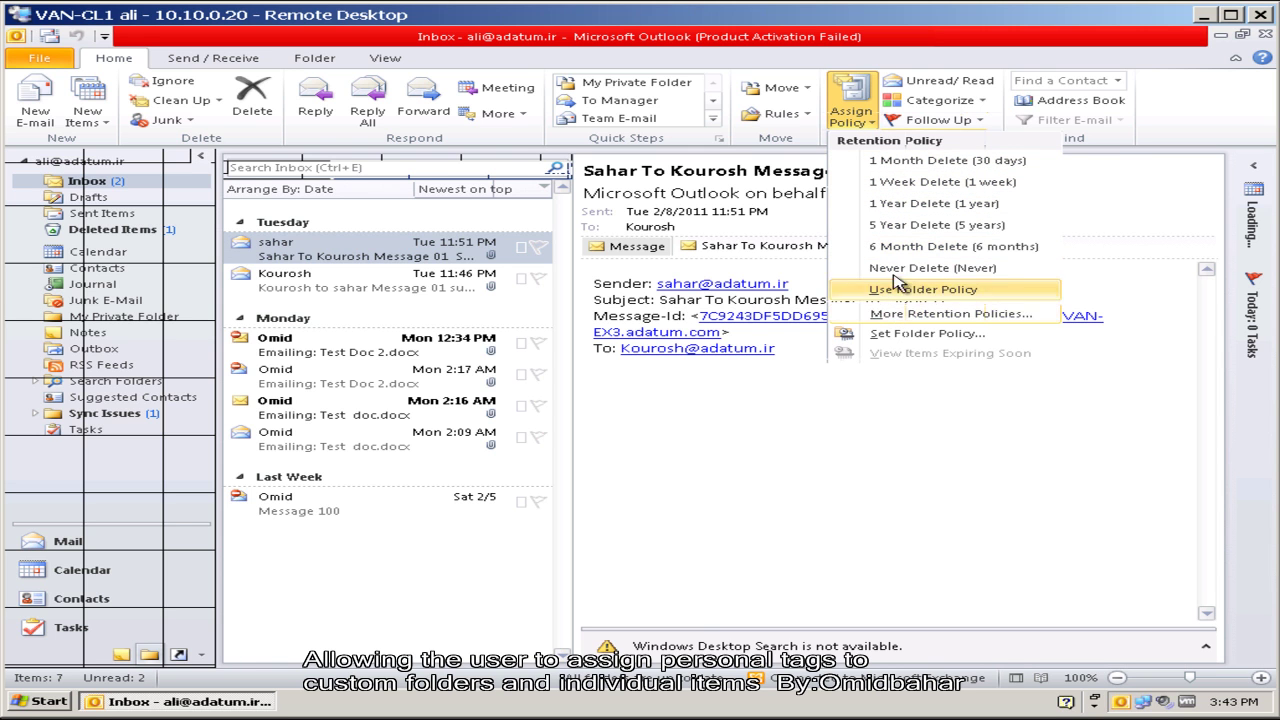
click(367, 254)
right_click(367, 252)
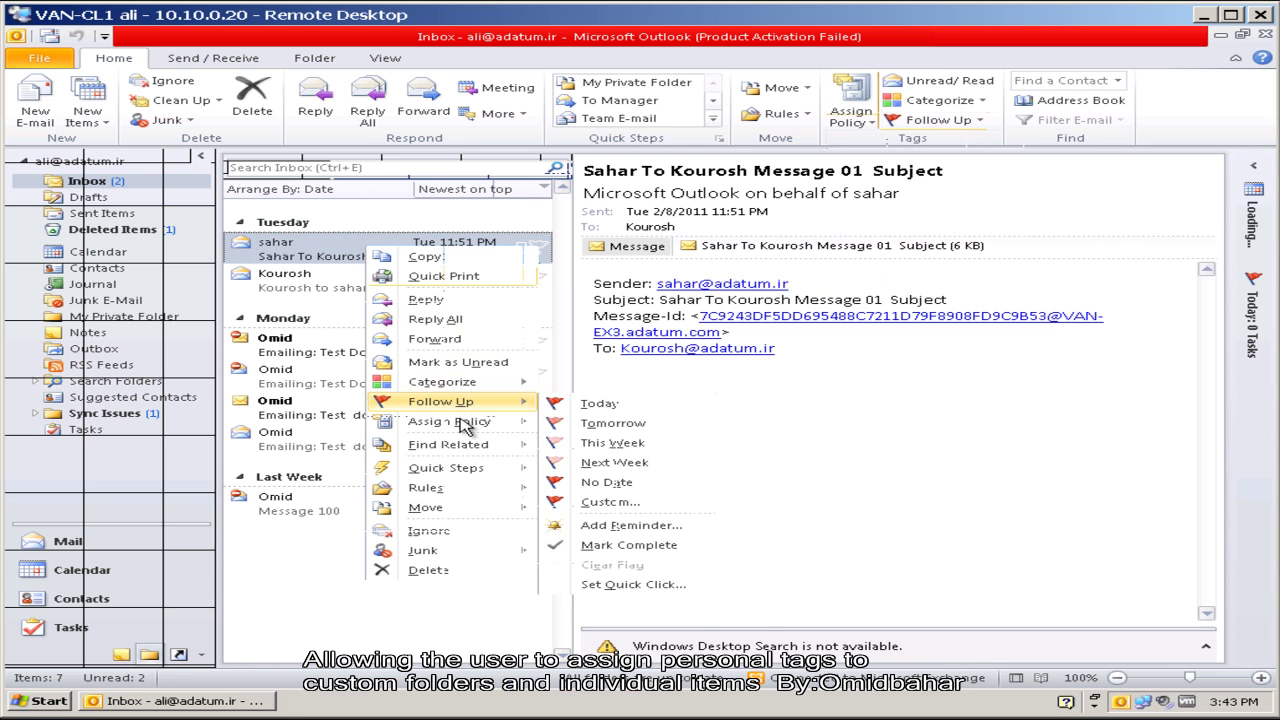
mouse_move(463, 425)
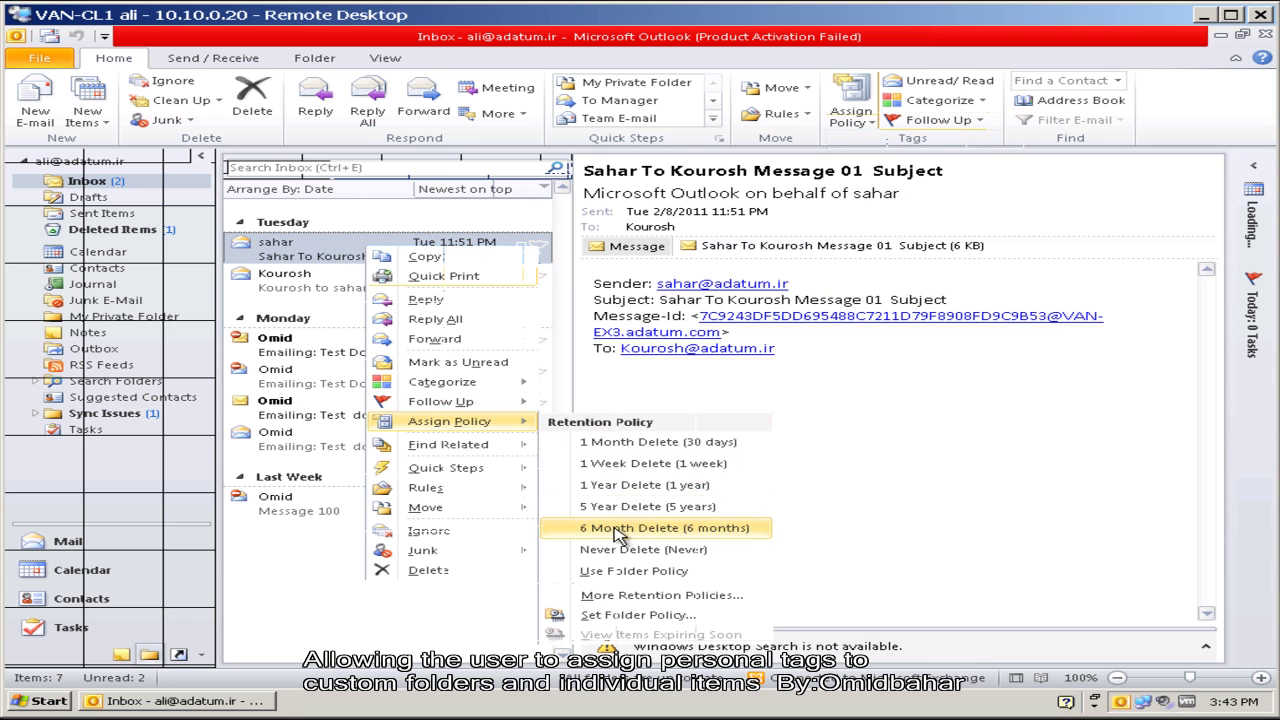
click(326, 576)
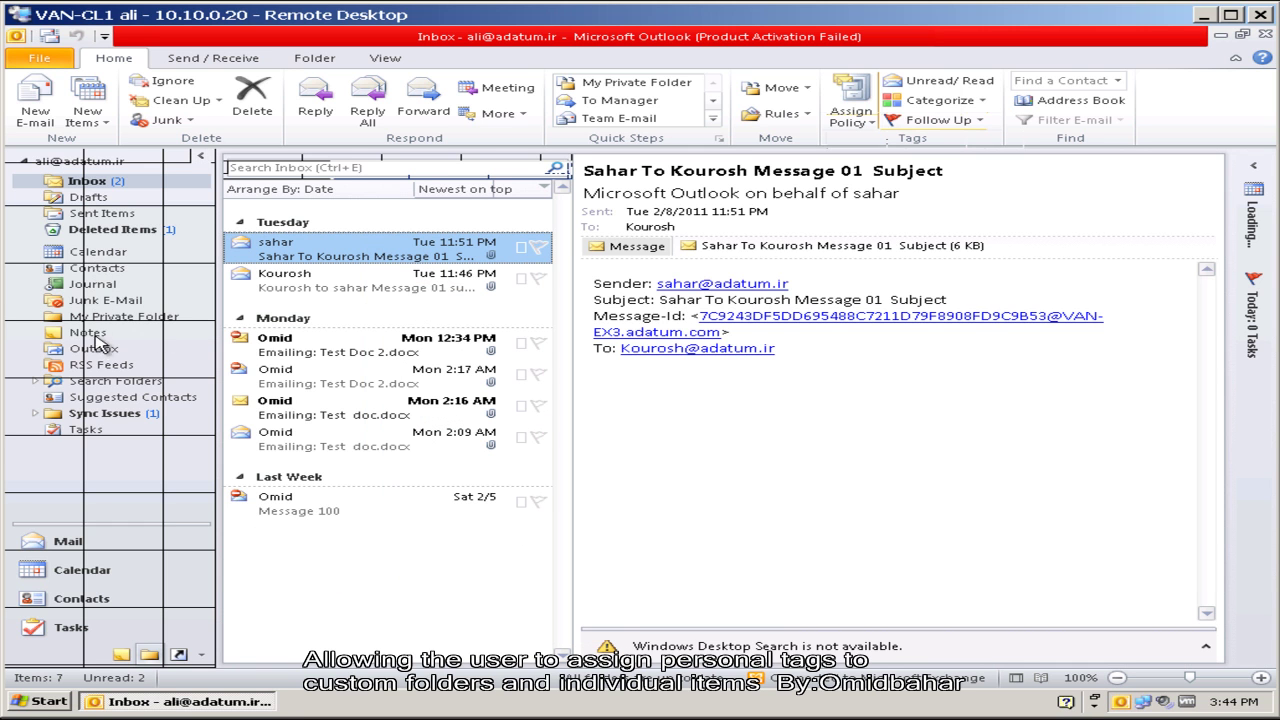
Step: Inspect the folder policy setting in the Inbox properties and close them without changes
right_click(88, 182)
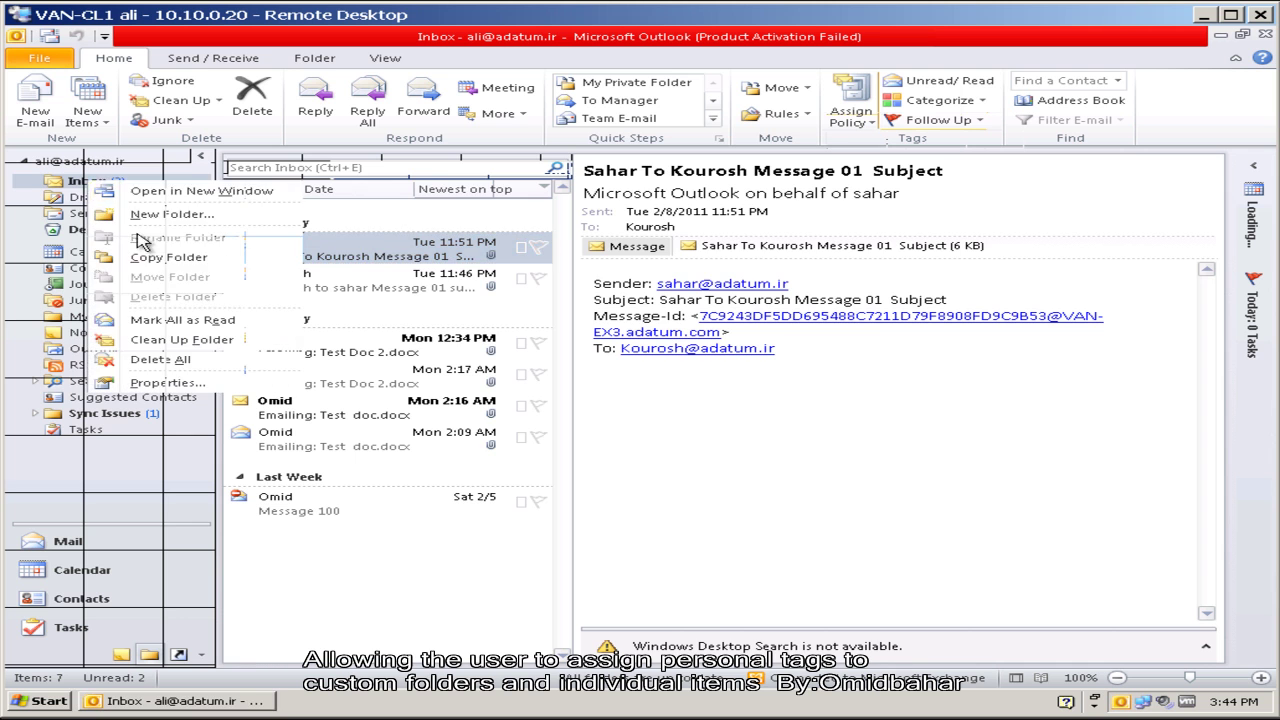
click(172, 383)
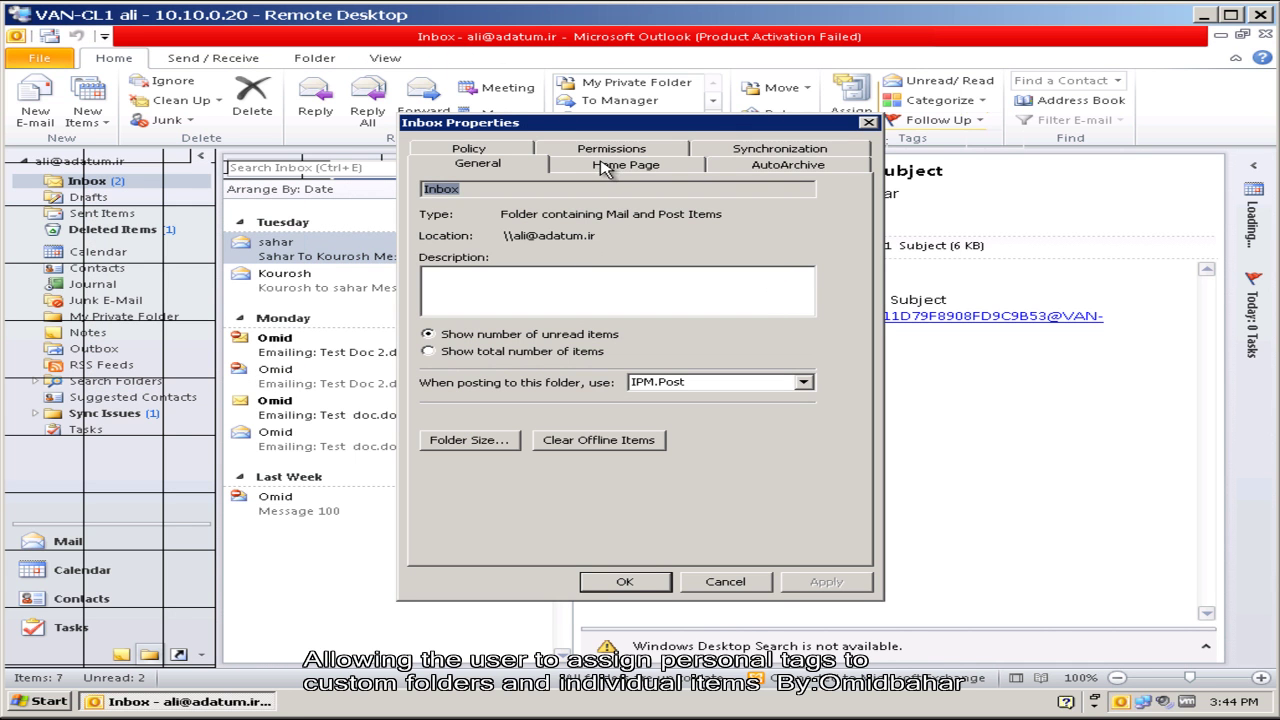
click(505, 150)
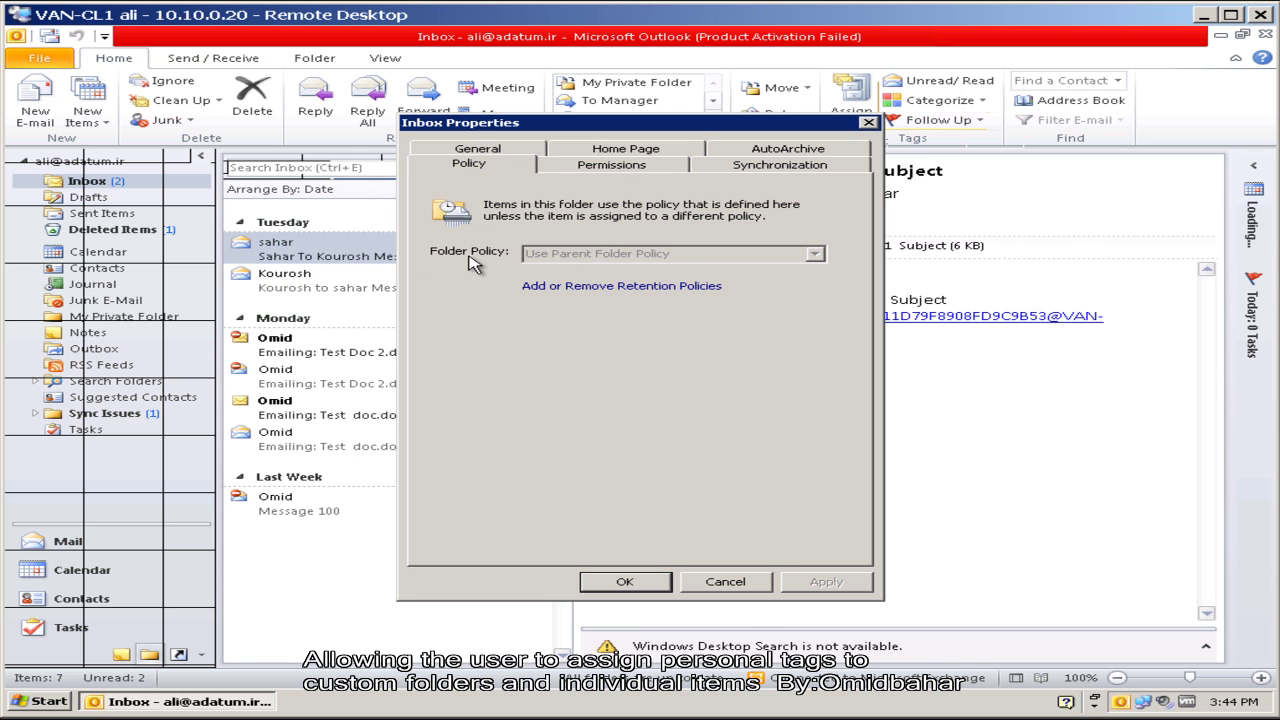
click(708, 582)
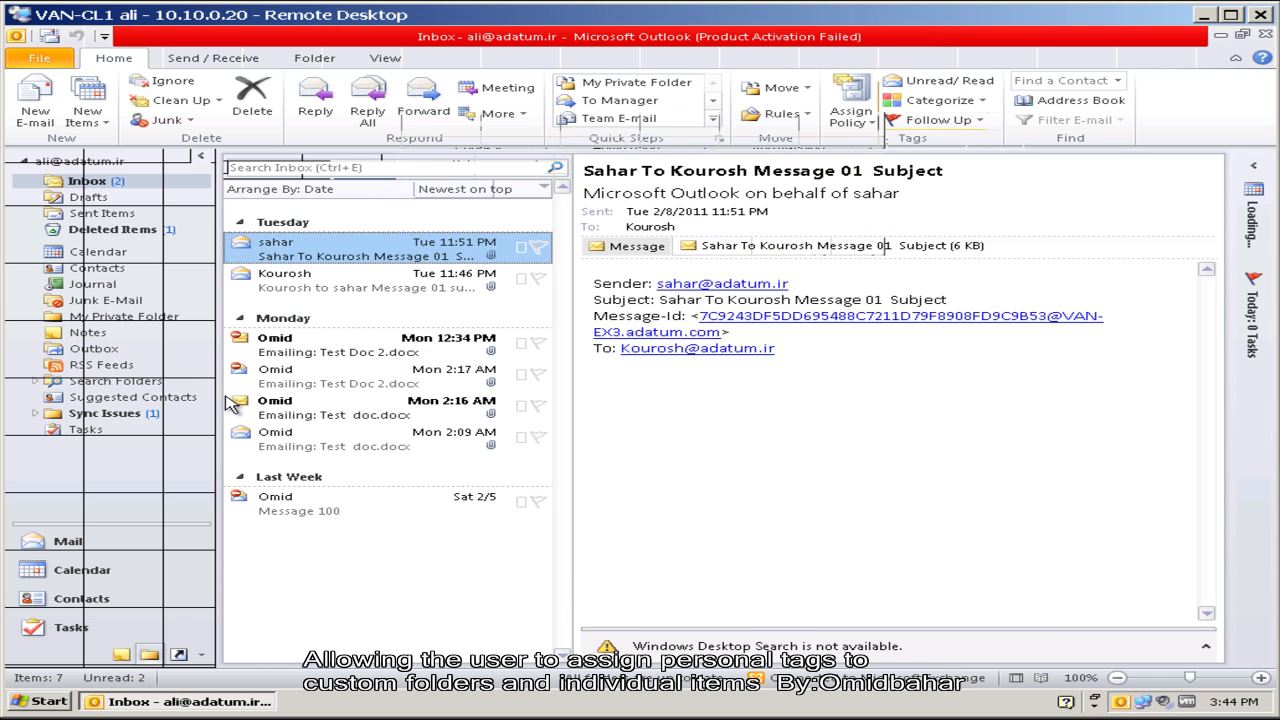
Step: Examine the folder policy choices in the properties of My Private Folder through Never Delete, and cancel without changing the policy
click(155, 320)
right_click(152, 322)
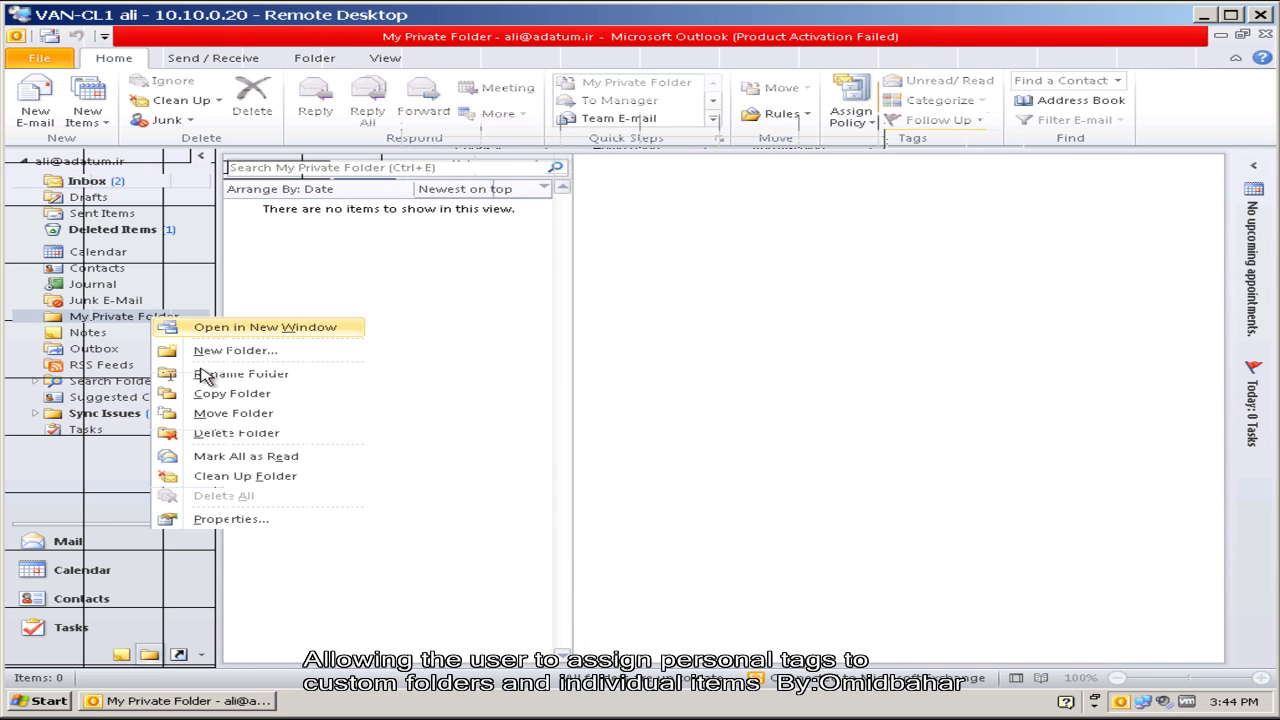
click(258, 520)
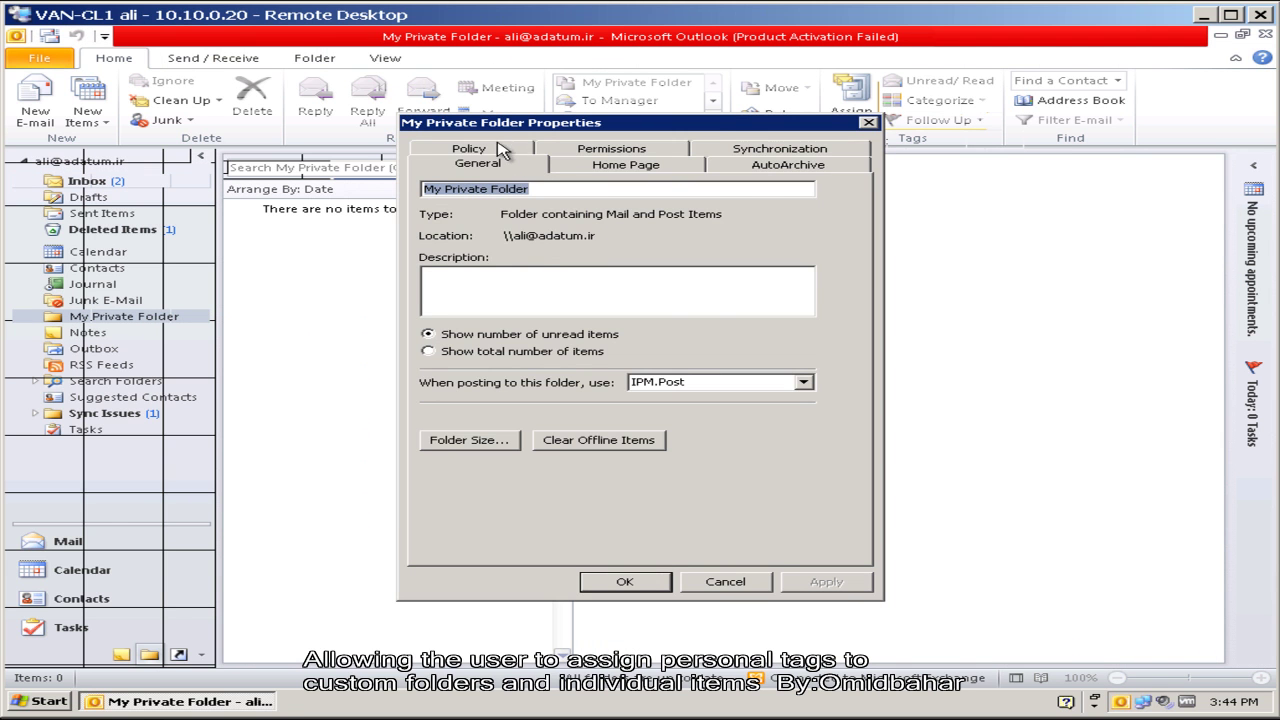
click(478, 162)
click(585, 258)
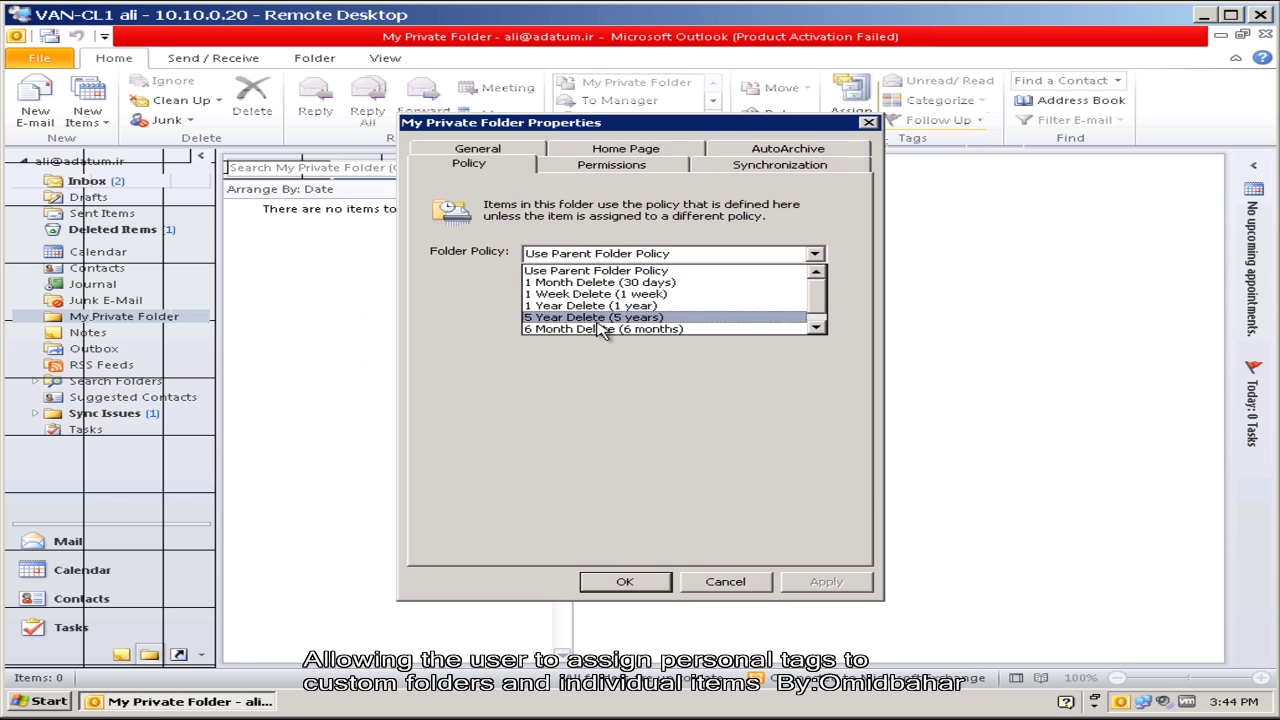
click(817, 327)
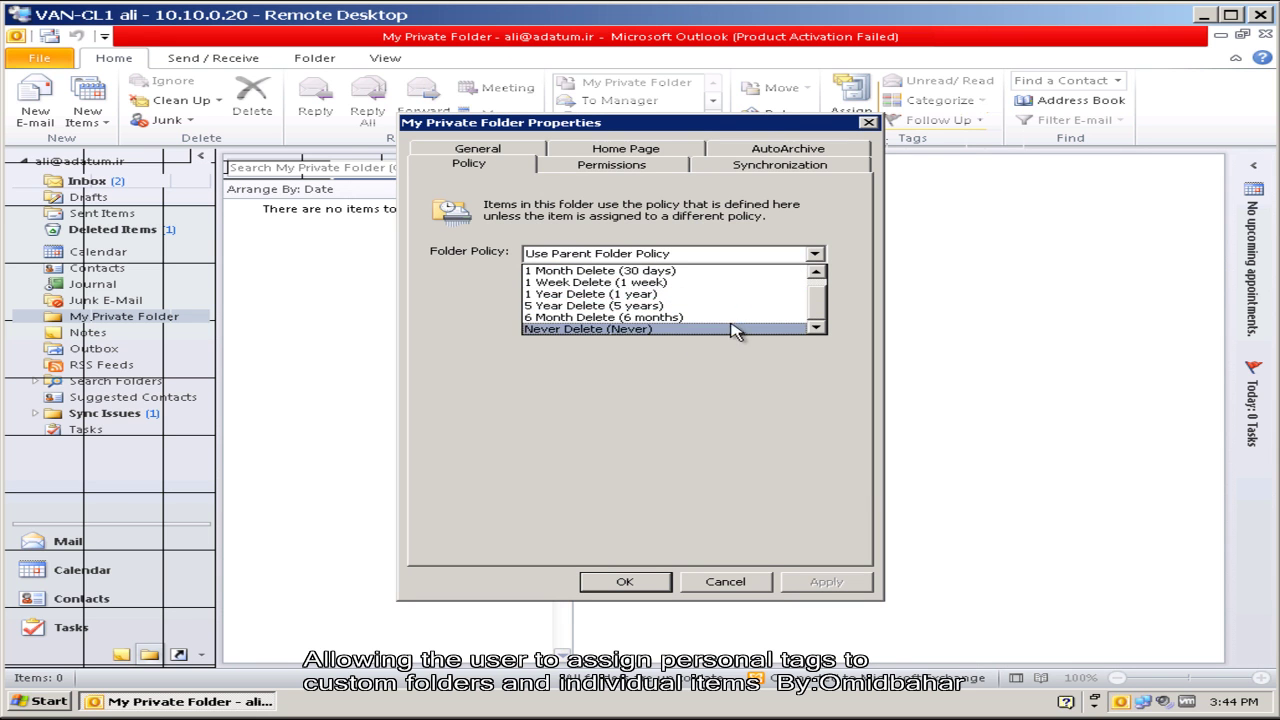
click(706, 587)
click(708, 586)
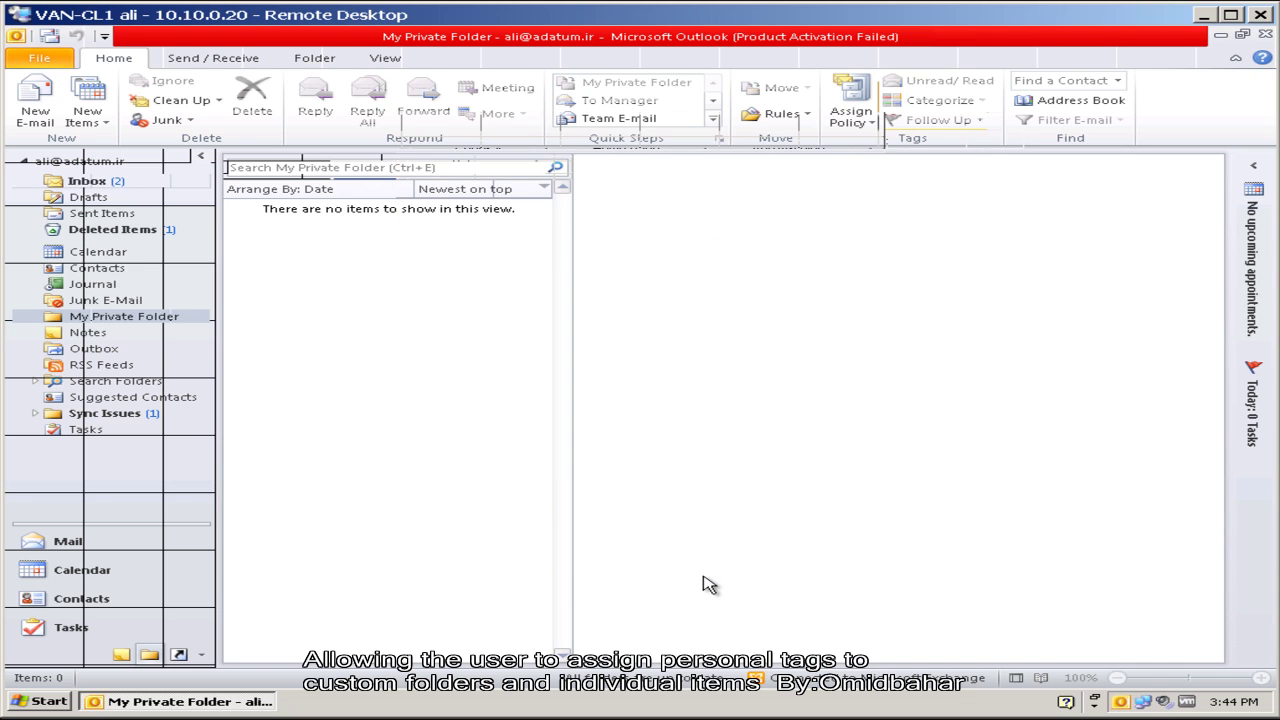